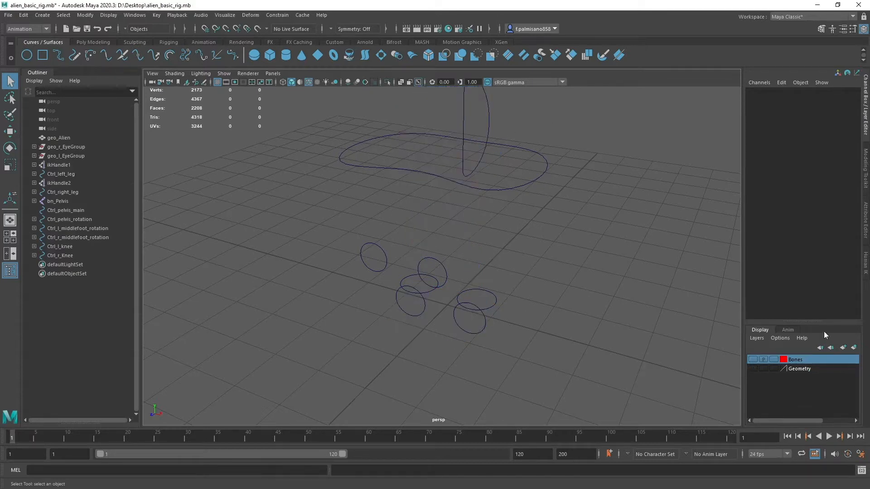
- Create a new display layer and name it Controllers
click(843, 348)
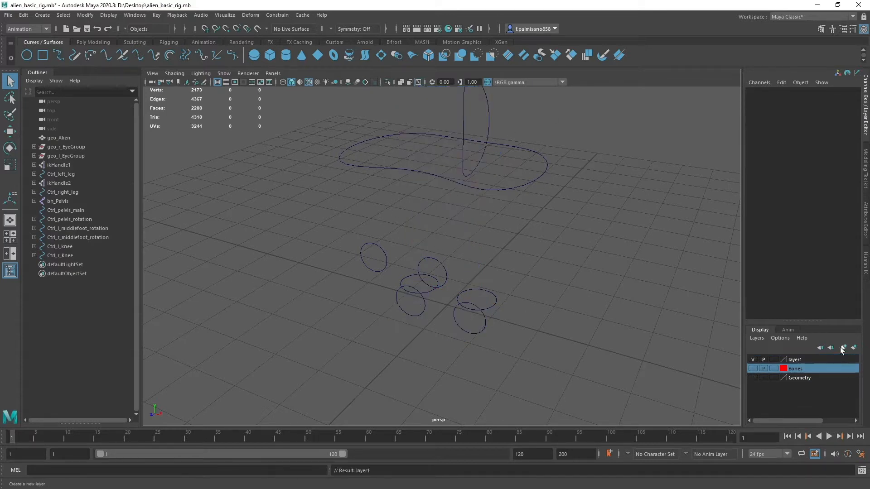
double_click(788, 361)
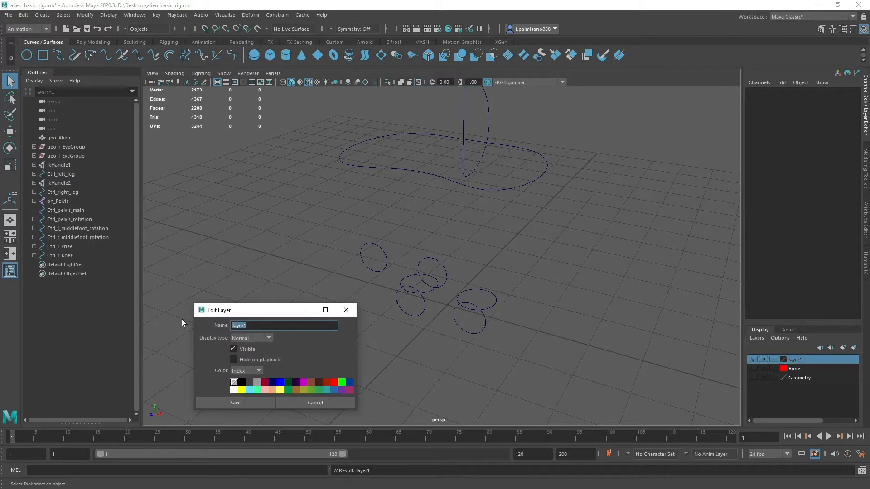
text(Controllers)
click(233, 403)
- Add all the leg, knee, foot and pelvis control curves to the Controllers layer and hide that layer
scroll(362, 210, down, 2)
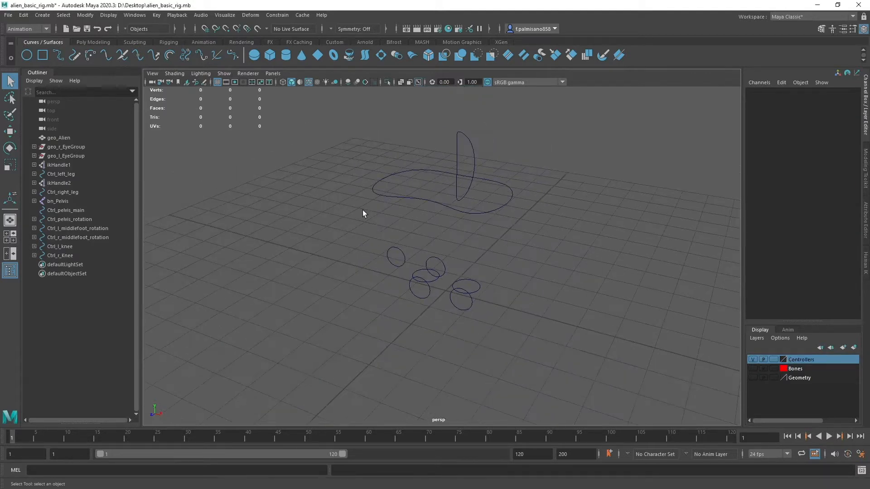
drag(363, 211, 614, 373)
right_click(792, 359)
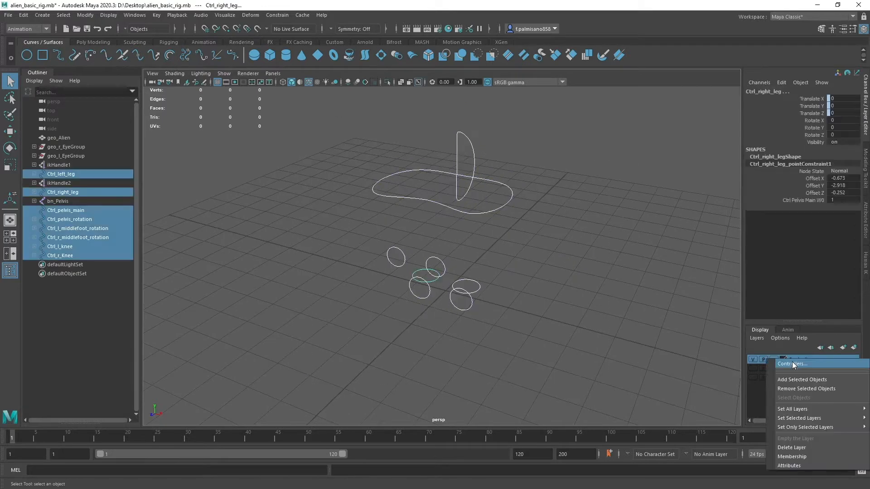
click(798, 384)
click(754, 360)
click(589, 328)
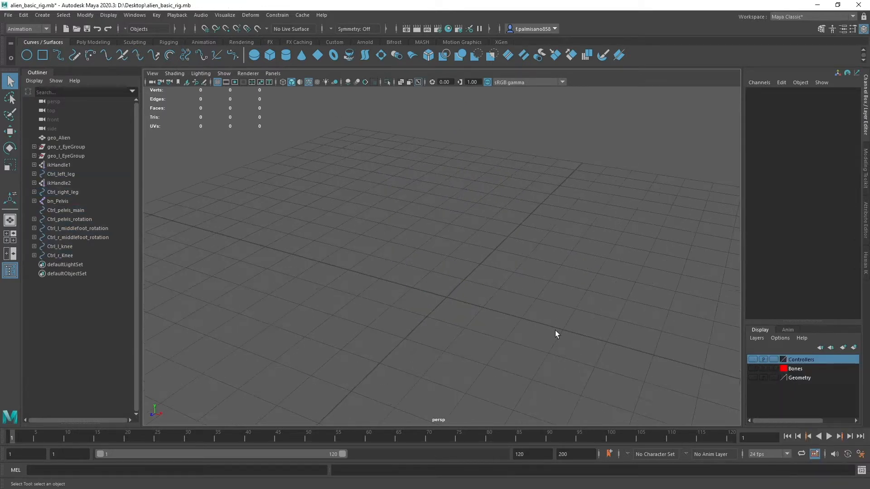
- Make the Geometry display layer visible to work on the alien's head
click(757, 377)
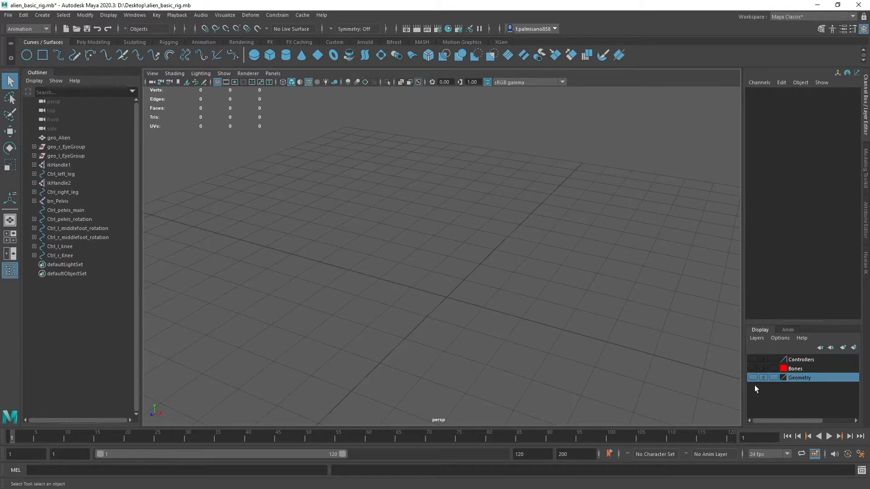
click(753, 378)
scroll(581, 324, up, 8)
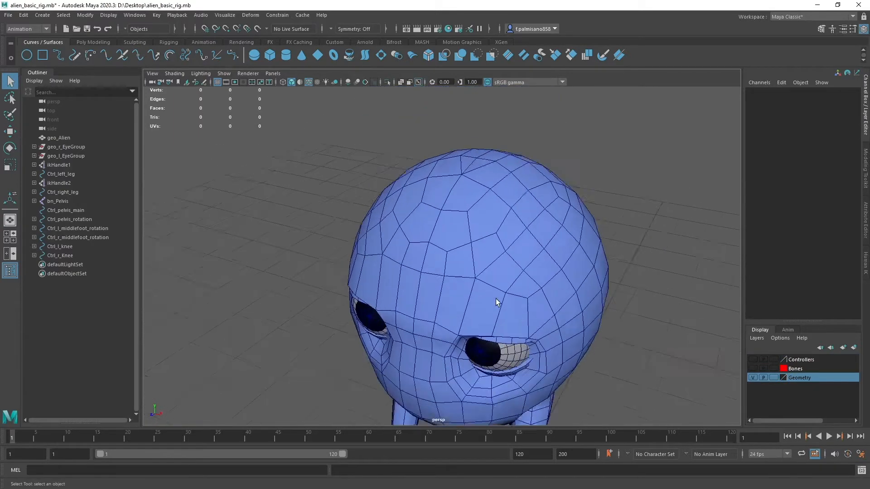
alt+drag(496, 298, 533, 265)
- Remove both eyeballs and their upper and lower eyelids from the Geometry layer, and hide that layer
click(554, 231)
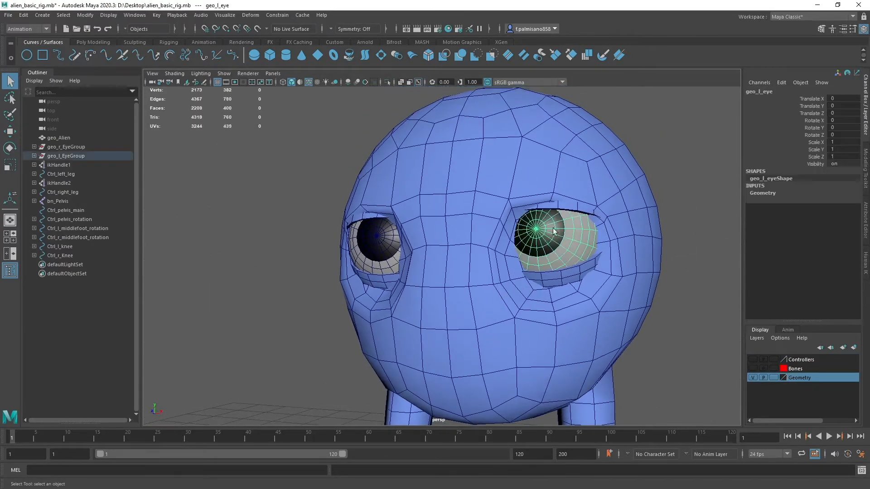
shift+click(560, 208)
shift+click(526, 271)
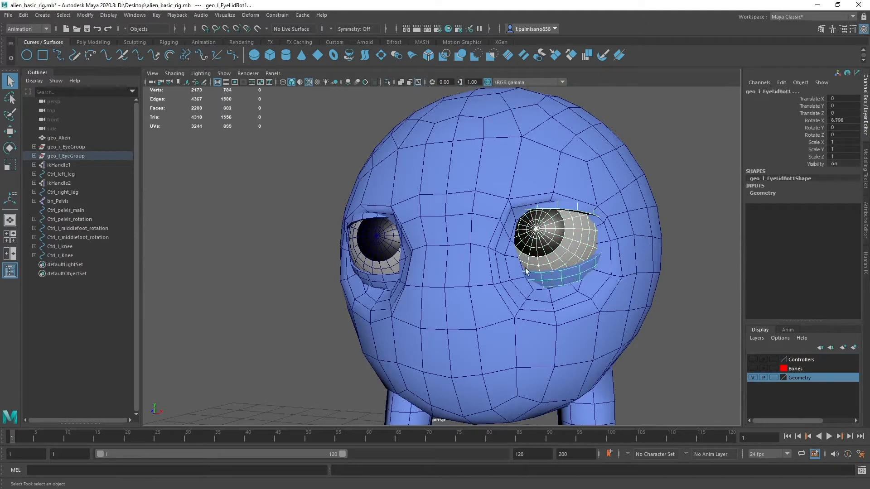
shift+click(385, 246)
shift+click(382, 282)
key(ctrl+z)
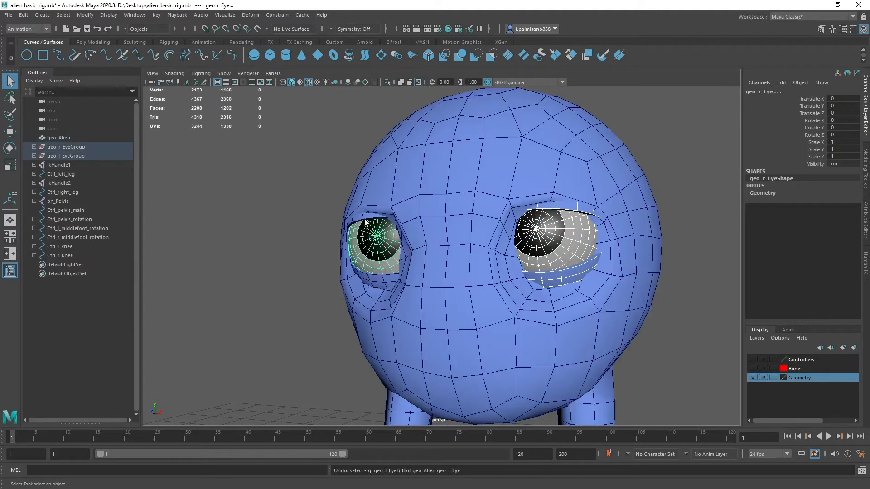
shift+click(366, 223)
shift+click(376, 280)
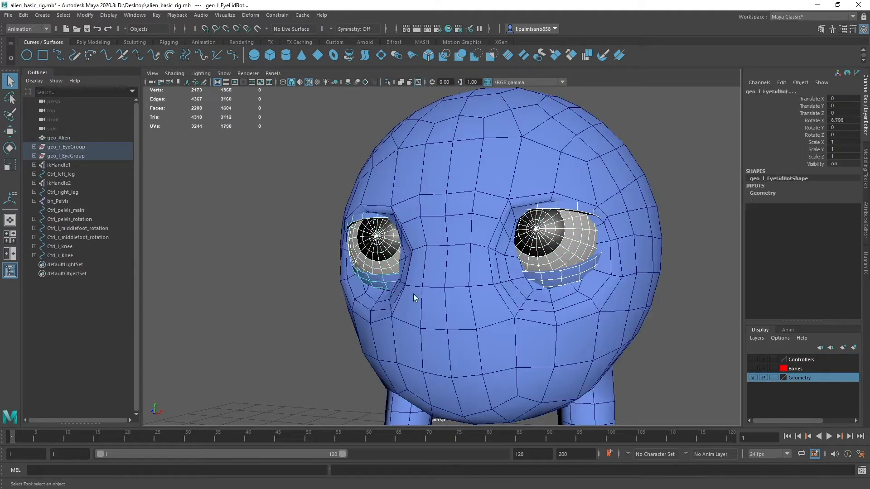
right_click(817, 378)
click(803, 300)
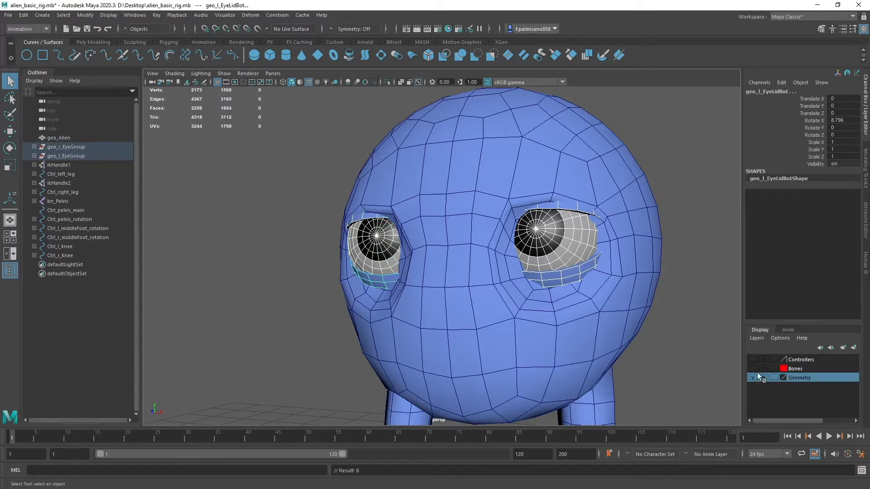
click(754, 376)
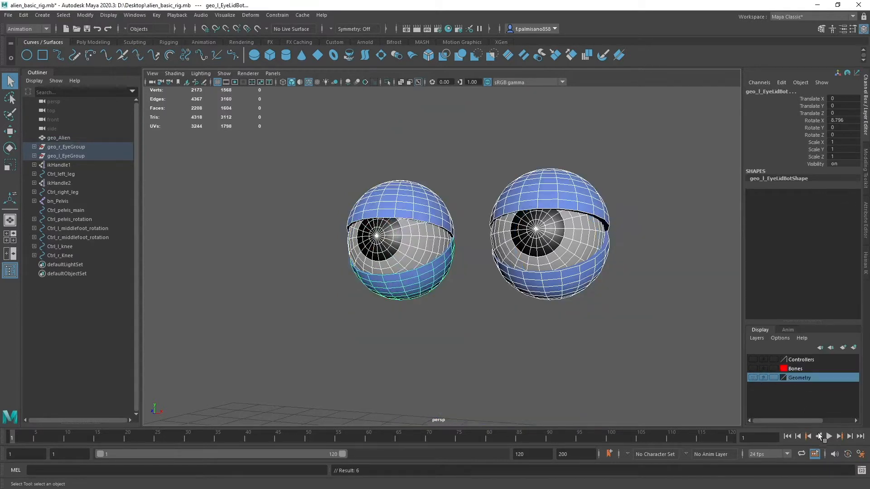
- Create a display layer named Eyes and add the selected eyeballs and eyelids to it
click(844, 348)
double_click(800, 359)
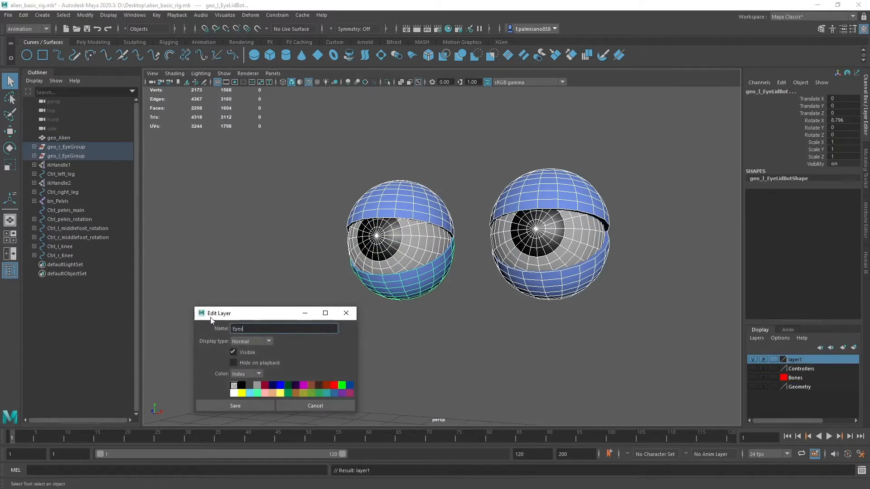
click(234, 405)
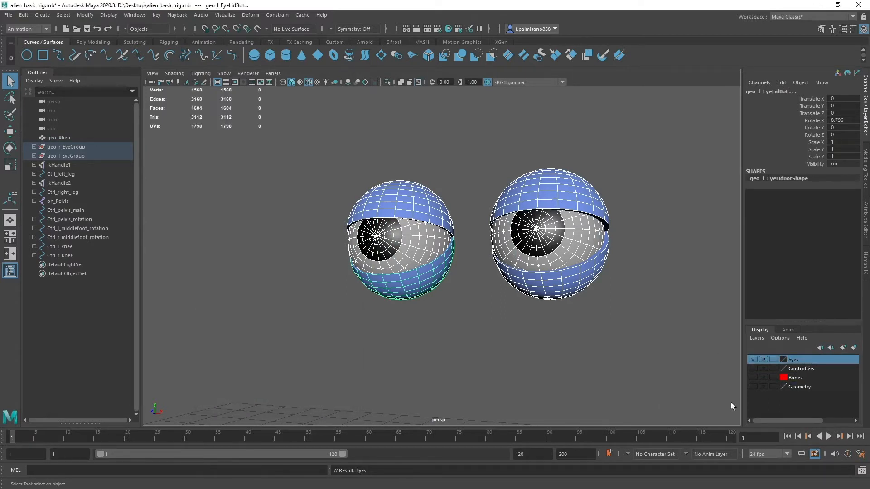
right_click(796, 360)
click(803, 381)
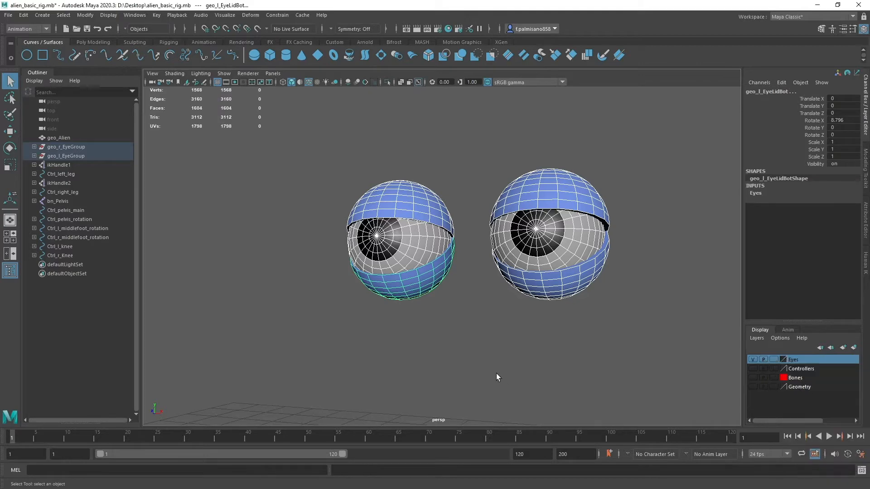
- Center the pivots of the left and right eyeballs
click(497, 373)
scroll(552, 313, down, 5)
alt+drag(552, 316, 490, 278)
click(479, 263)
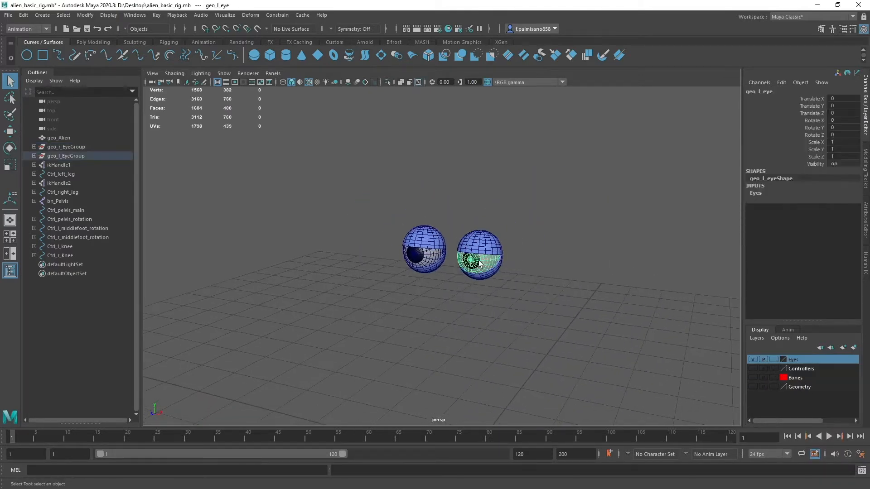
shift+click(437, 260)
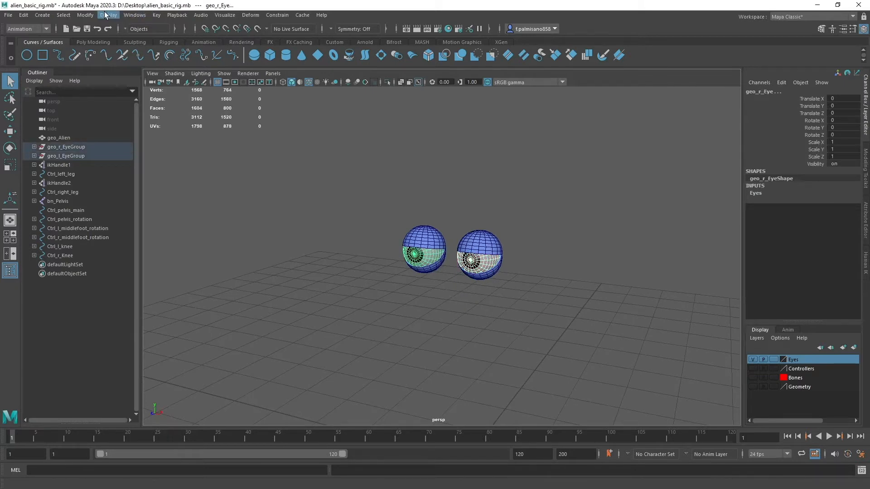
click(86, 14)
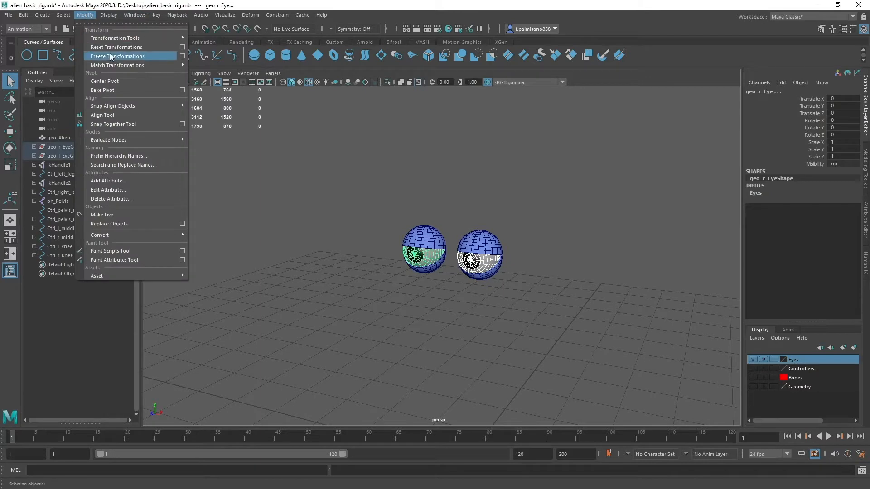
click(115, 82)
click(450, 328)
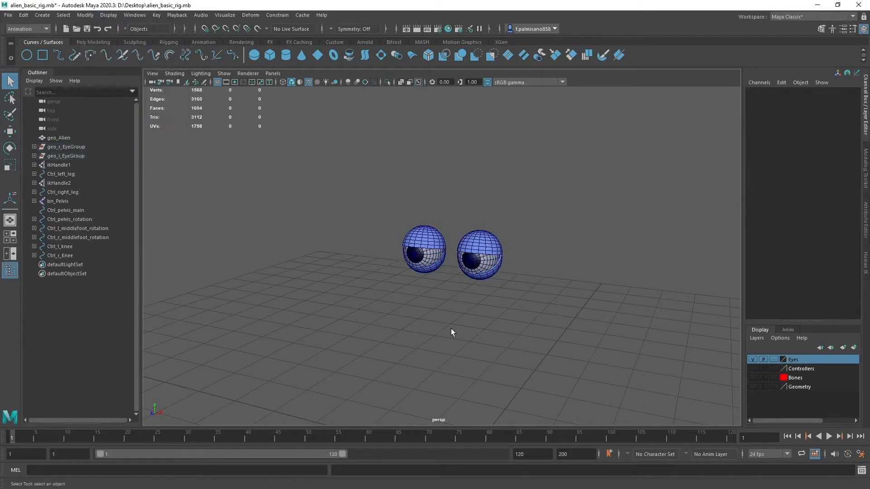
- Create a locator at the origin and raise it to about 1.422 in Y
alt+drag(451, 328, 446, 264)
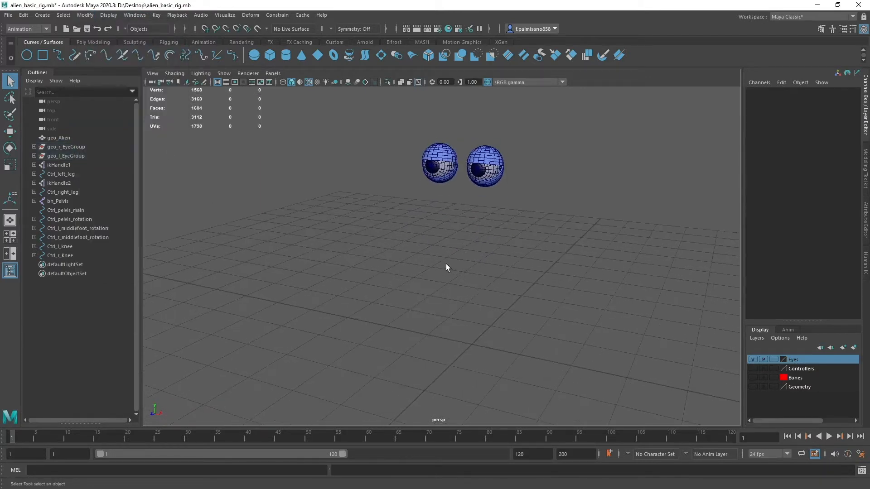
alt+drag(441, 218, 404, 173)
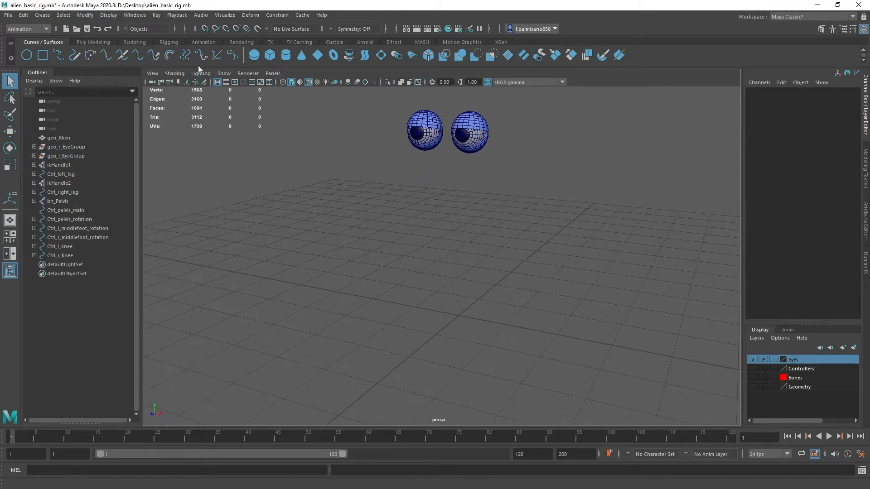
click(164, 42)
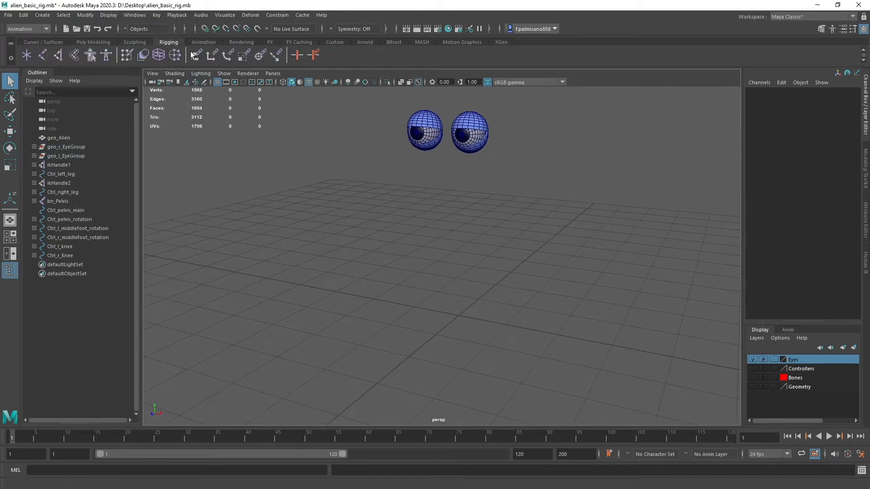
alt+drag(308, 157, 319, 167)
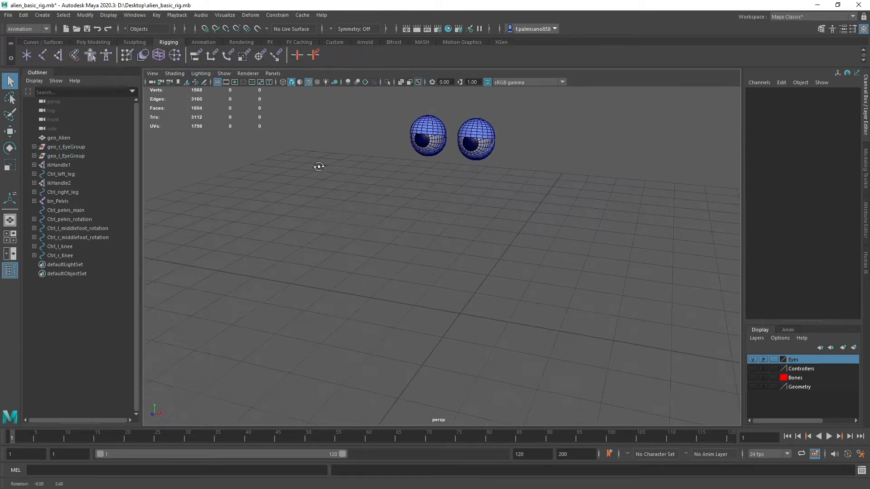
click(27, 55)
key(w)
drag(461, 291, 517, 219)
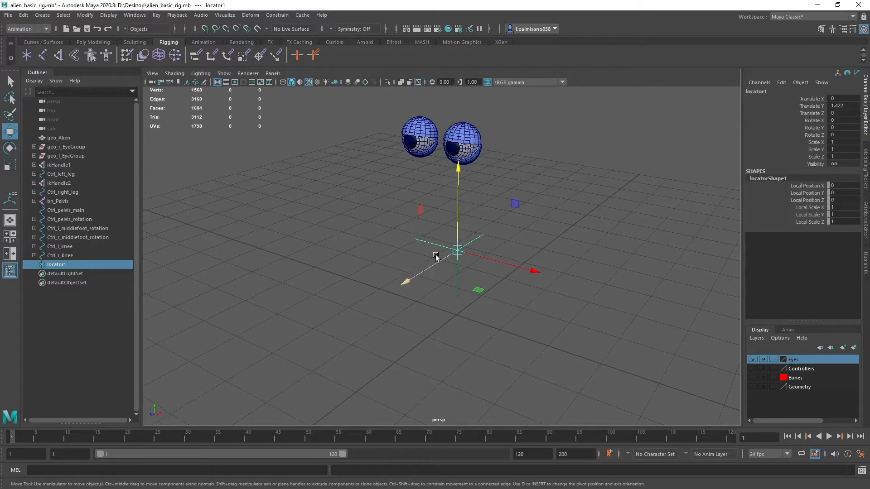
- Match all transforms of the locator to the left eyeball
click(460, 154)
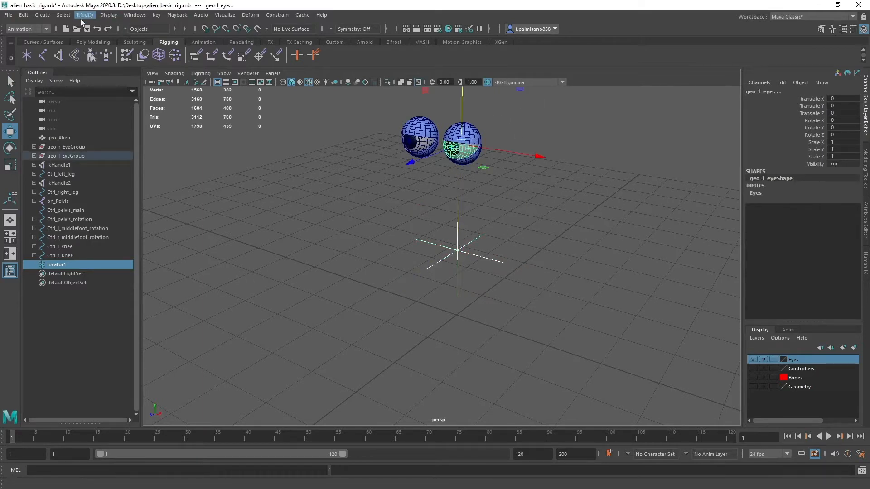
click(83, 16)
mouse_move(123, 66)
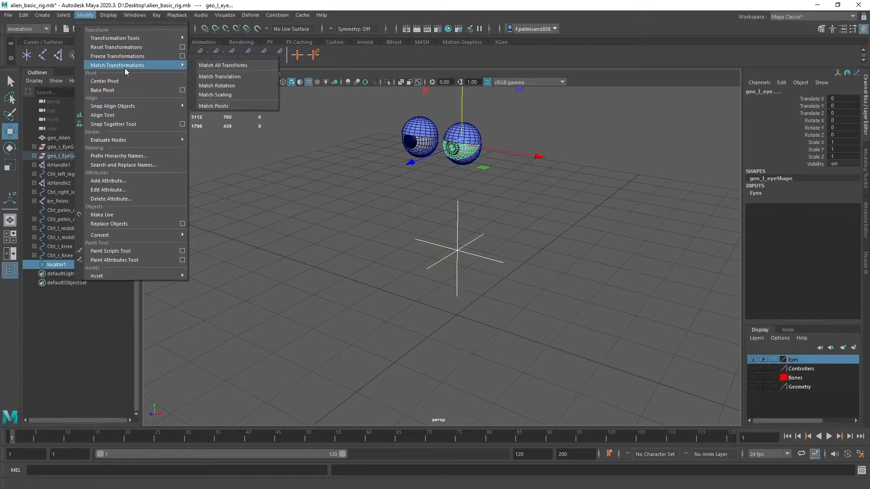
click(209, 66)
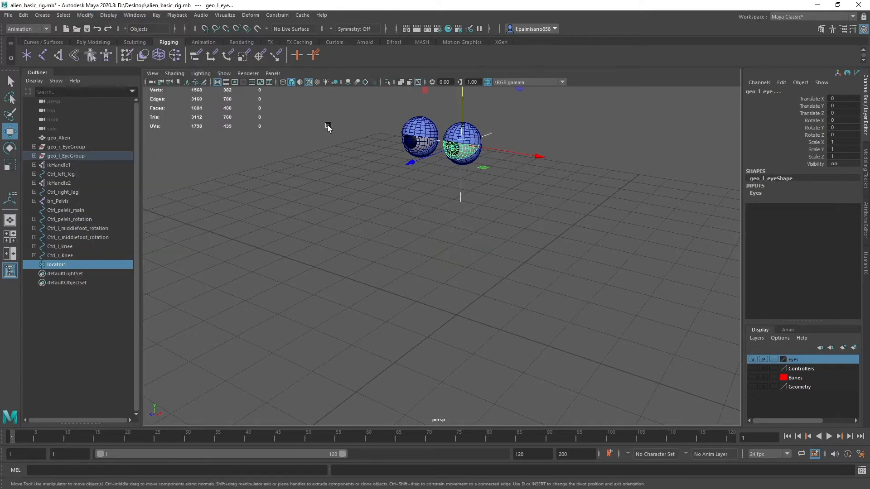
scroll(314, 165, up, 3)
alt+drag(314, 165, 298, 201)
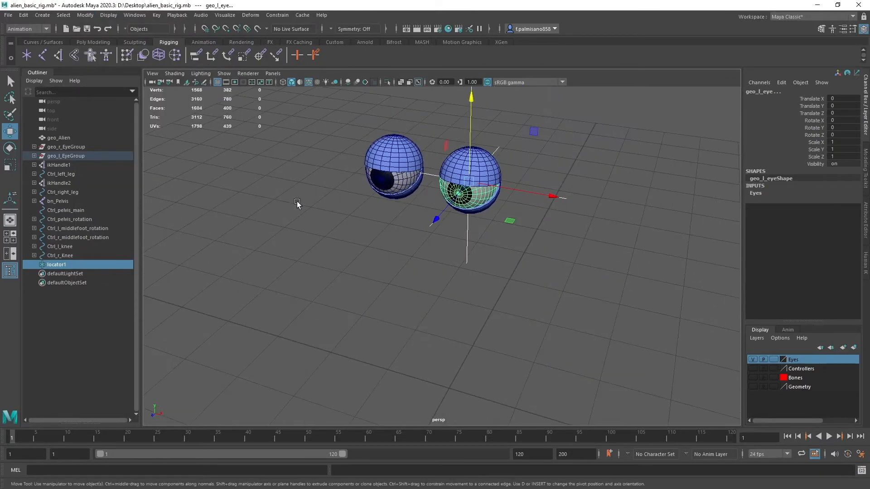
- Rename the locator on the left eye as Ctrl_l_eye
click(403, 219)
drag(452, 242, 522, 273)
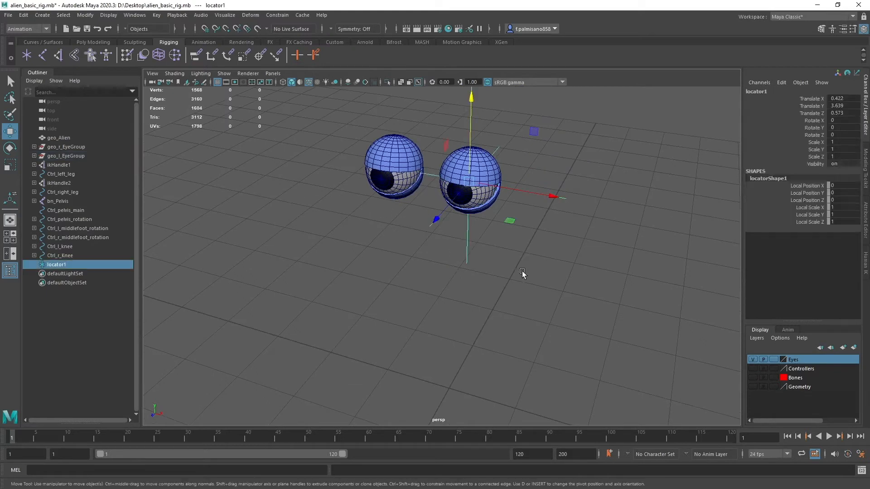
double_click(64, 265)
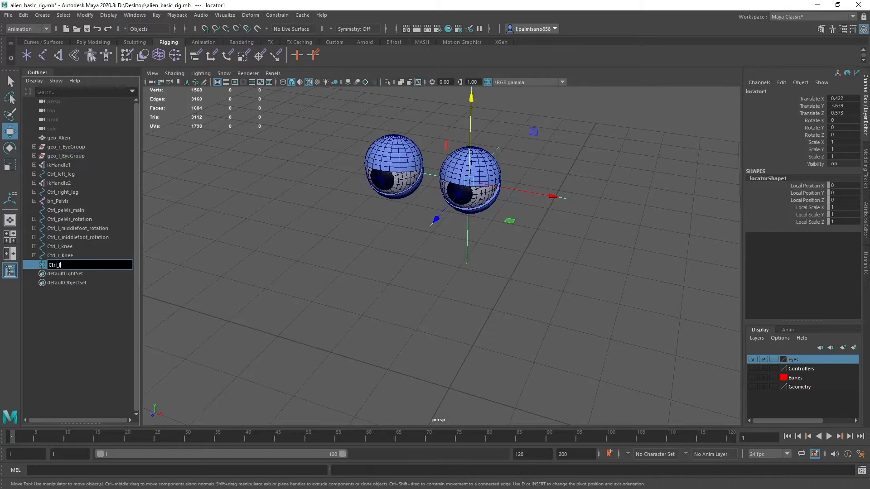
text(Ctrl_l_eye)
key(Return)
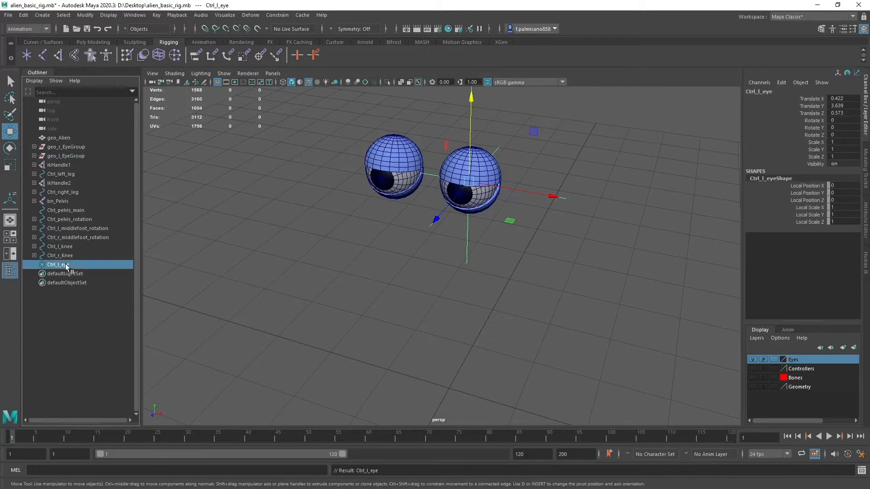
- Duplicate the left-eye locator along X to about -1.177 beside the right eye, and rename the copy Ctrl_r_eye
shift+drag(533, 194, 389, 184)
double_click(59, 273)
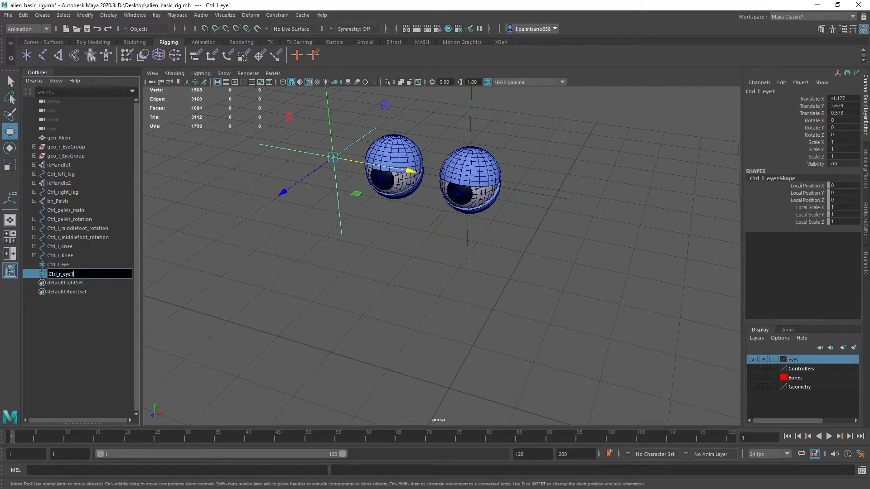
text(Ctrl_r_eye)
click(101, 325)
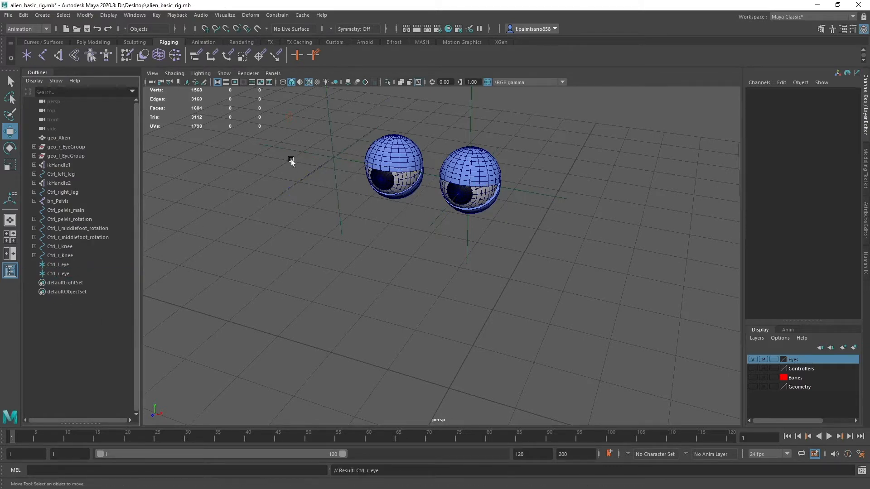
drag(290, 159, 313, 194)
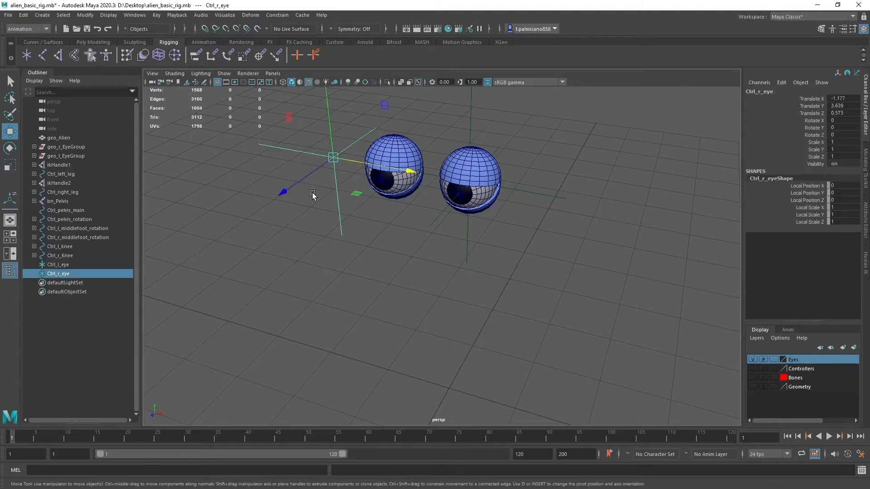
- Match all transforms of the Ctrl_r_eye locator to the right eyeball
shift+click(397, 180)
click(86, 15)
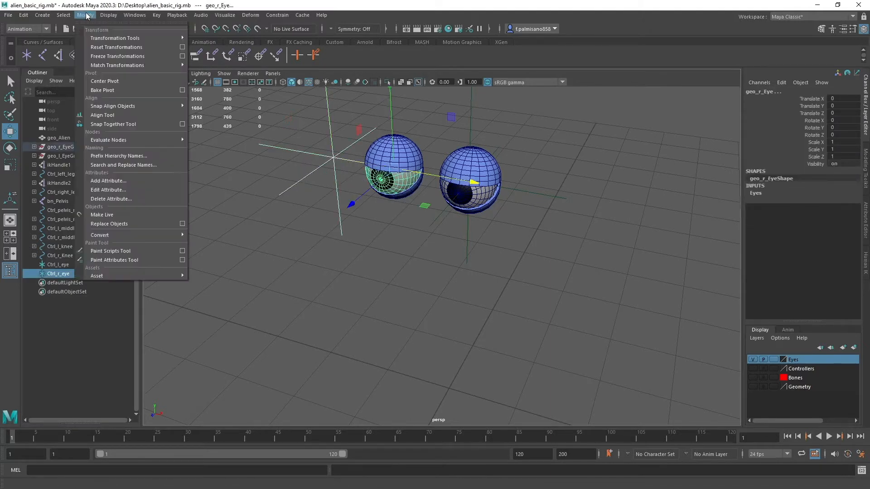
mouse_move(111, 66)
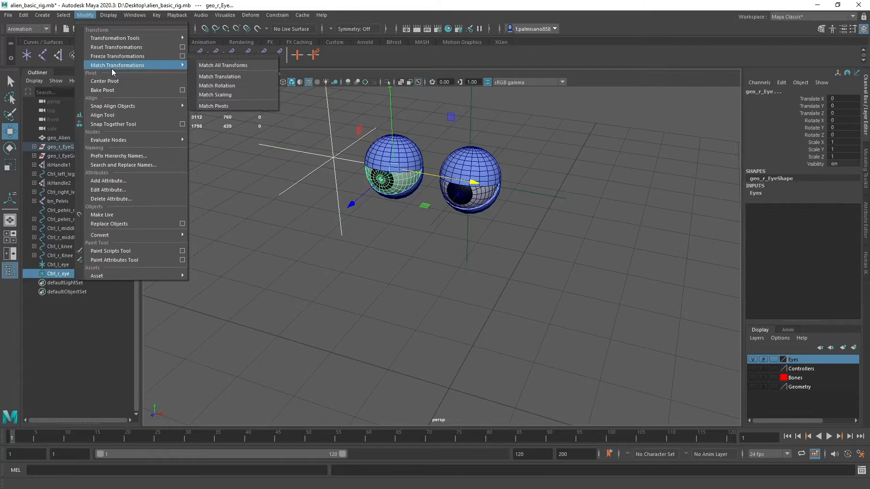
click(200, 65)
- Move both eye locators forward in front of the eyes, to about 5.196 in Z
scroll(331, 222, down, 4)
mouse_move(331, 221)
alt+mouse_down()
mouse_move(249, 235)
mouse_move(293, 178)
mouse_move(323, 216)
alt+mouse_up()
click(249, 235)
shift+drag(301, 137, 252, 279)
alt+middle_drag(401, 250, 410, 263)
scroll(410, 262, up, 2)
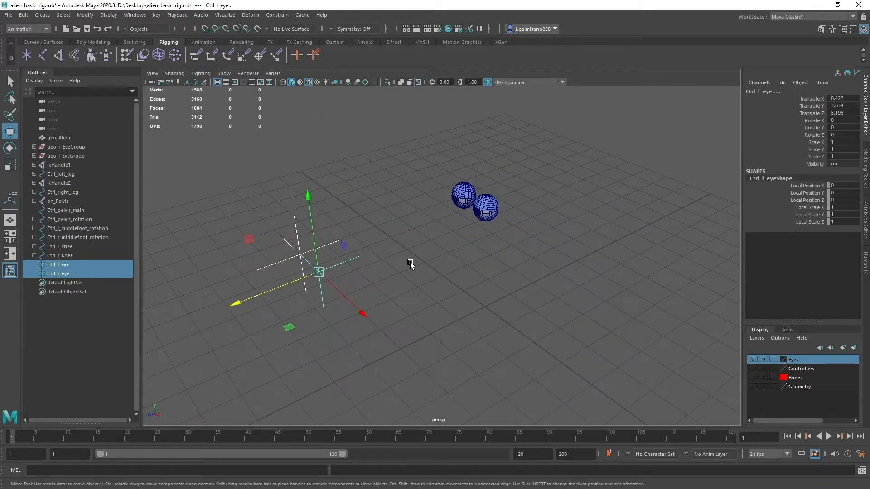
- Freeze the transformations of both eye locators
alt+drag(411, 263, 419, 260)
scroll(417, 247, up, 2)
click(85, 15)
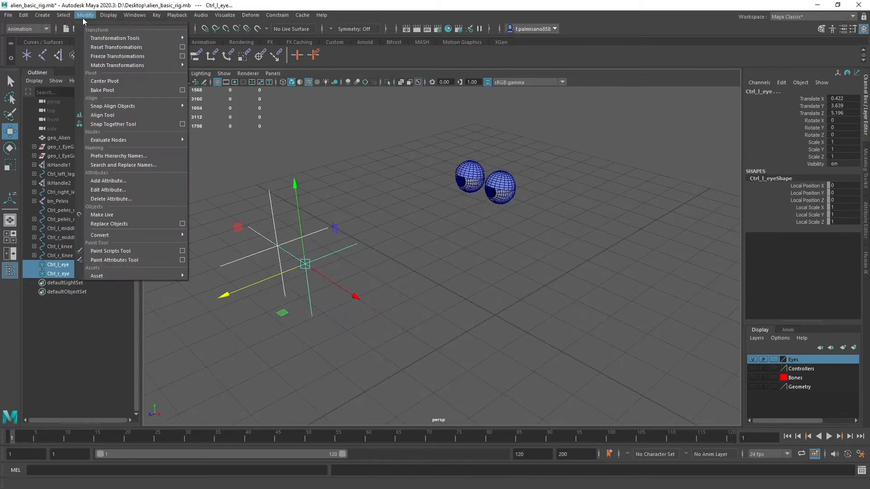
click(116, 56)
click(366, 165)
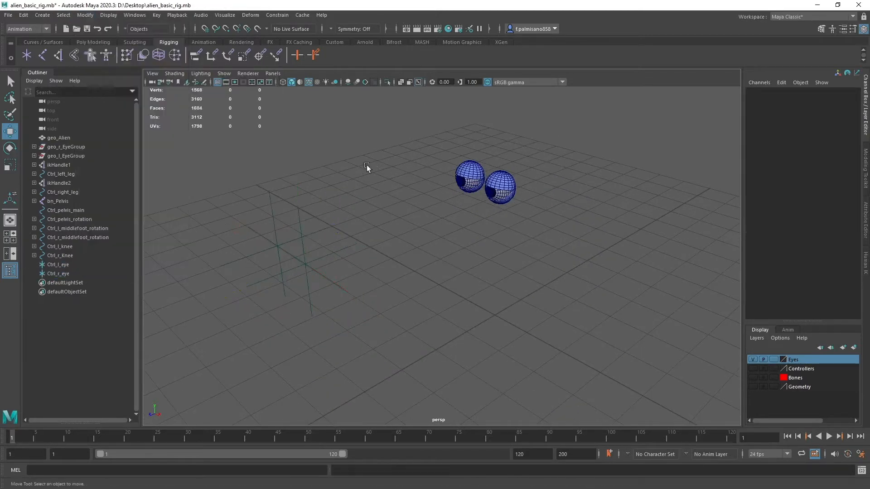
- Switch to the Rigging menu set and aim-constrain the left eyeball to Ctrl_l_eye with Maintain offset enabled
scroll(365, 195, up, 2)
alt+drag(365, 220, 405, 237)
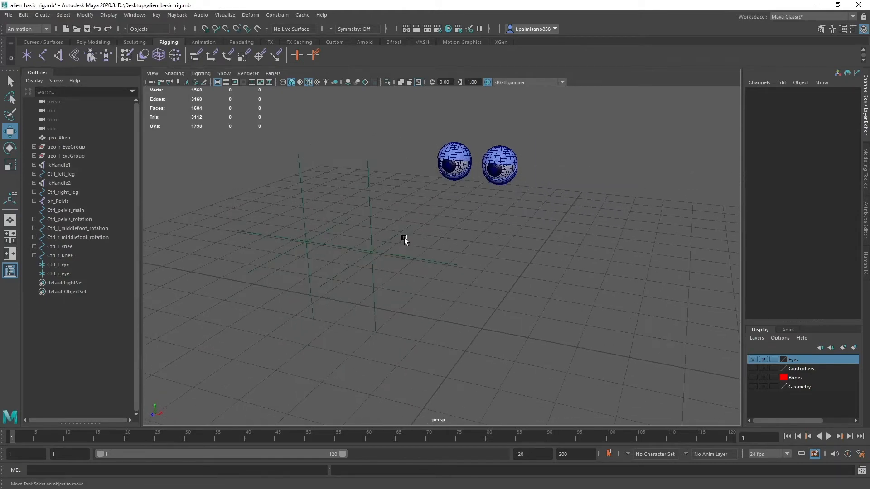
click(39, 30)
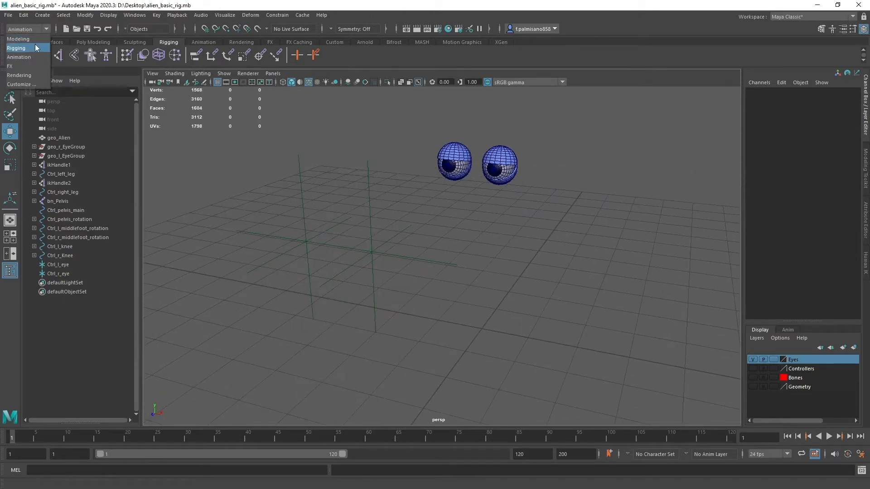
click(35, 45)
alt+drag(361, 175, 322, 208)
drag(347, 240, 365, 330)
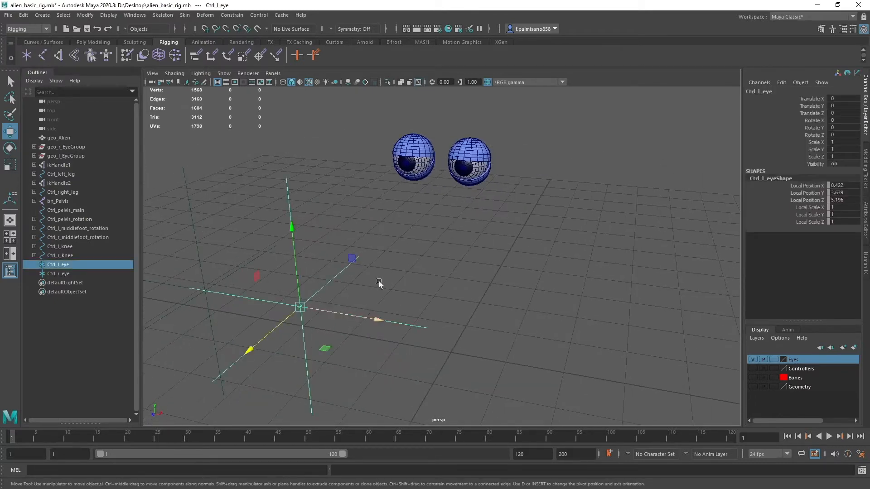
click(467, 176)
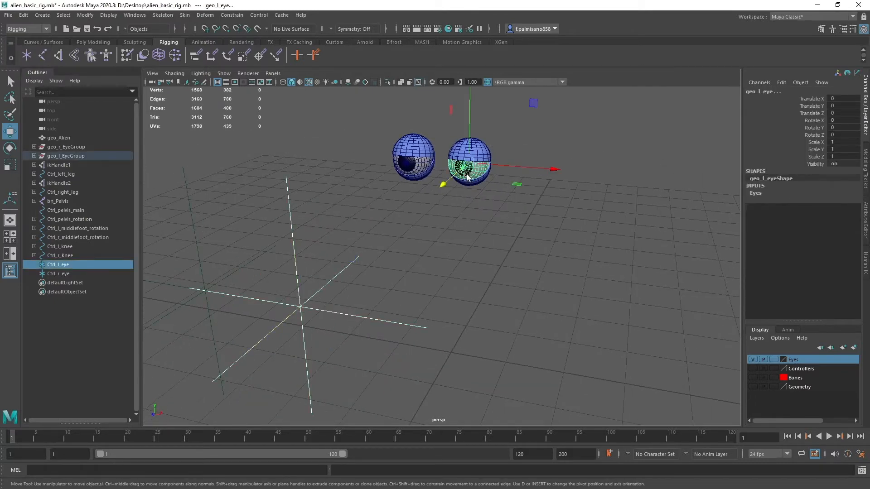
click(235, 17)
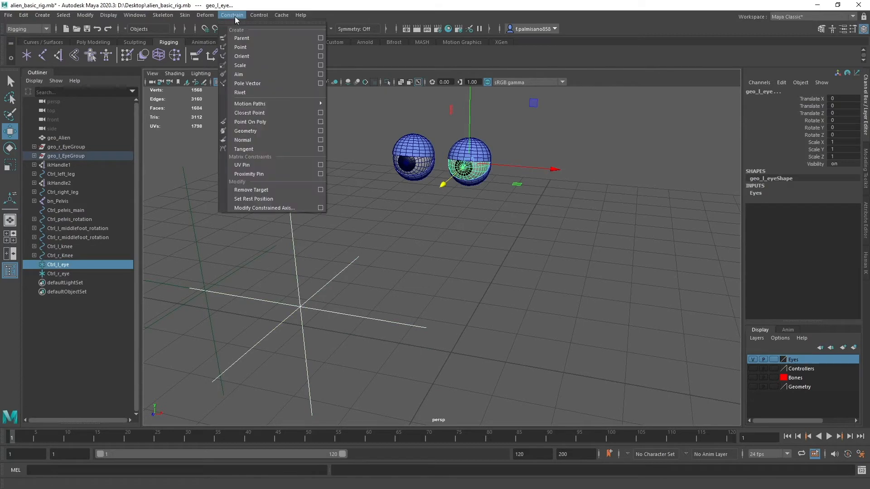
click(320, 74)
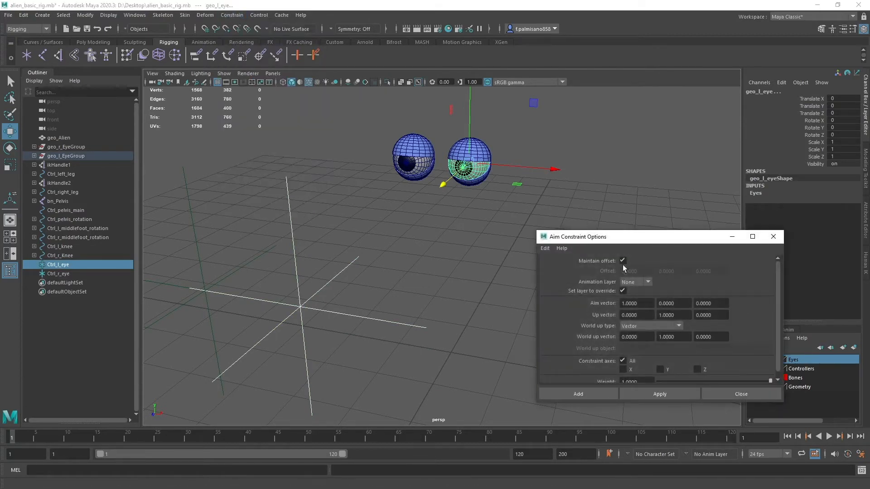
click(621, 261)
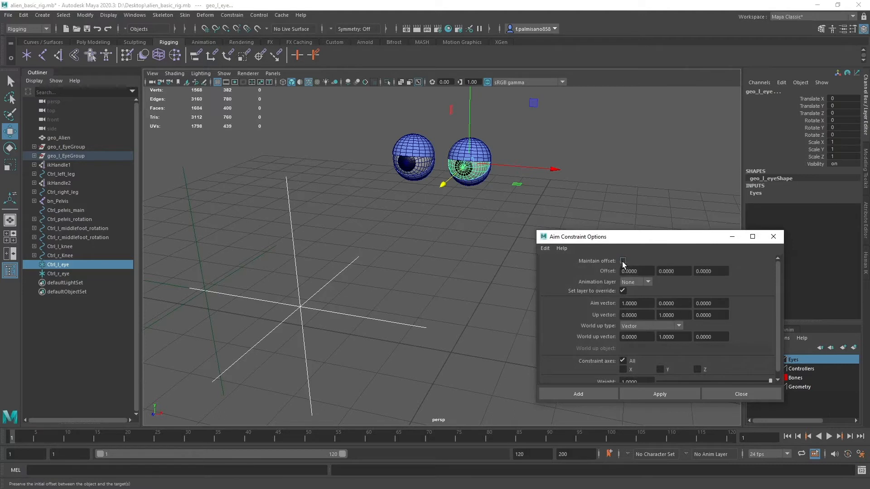
click(621, 262)
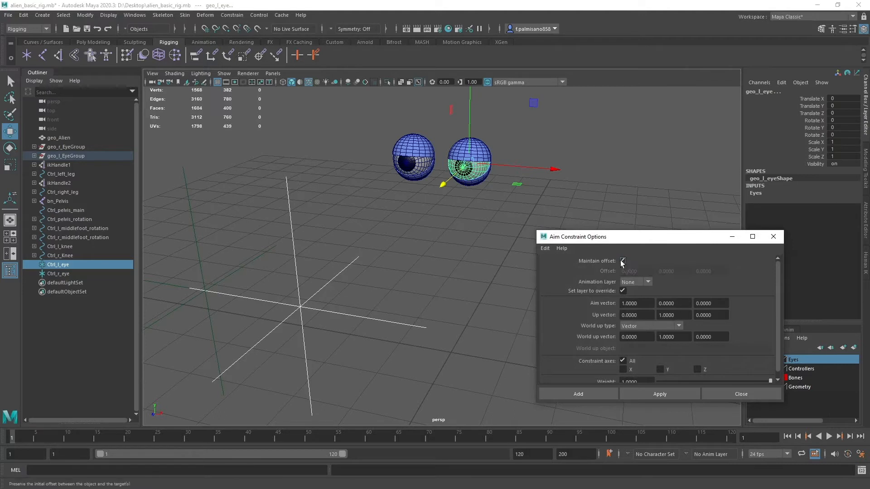
click(657, 397)
- Apply the same aim constraint to the right eyeball with Ctrl_r_eye as its target, and close the constraint options
click(192, 220)
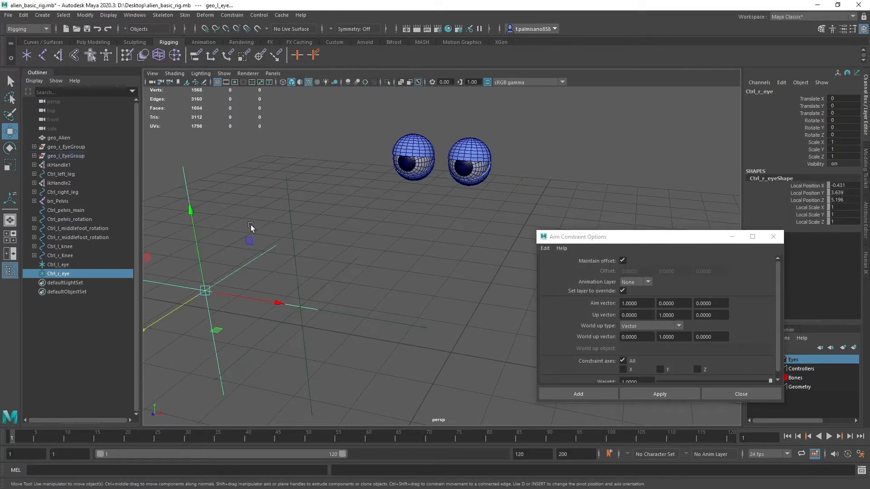
shift+click(407, 171)
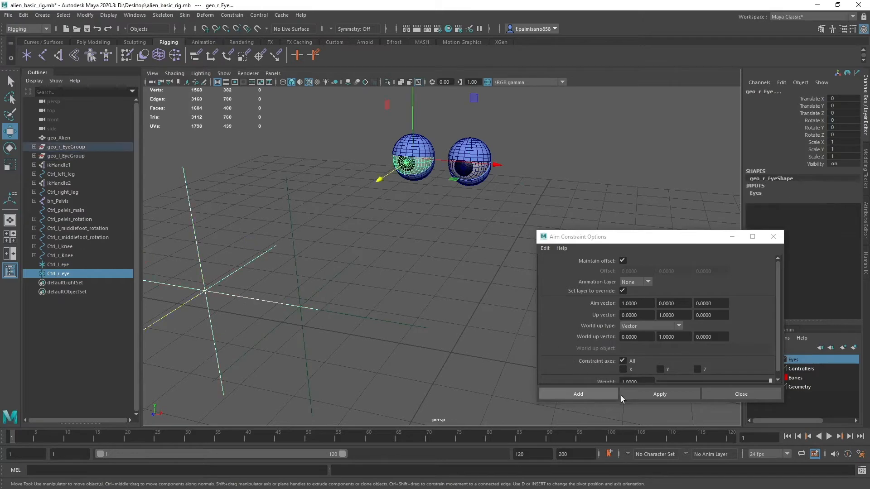
click(662, 396)
click(754, 396)
- Test the aim constraints by moving both eye locators together, and undo the move
scroll(567, 354, down, 3)
drag(276, 239, 475, 312)
drag(434, 286, 287, 267)
key(ctrl+z)
- Create a NURBS circle at the origin and move it forward to about 1.898 in Z
alt+drag(464, 291, 501, 287)
alt+middle_drag(501, 284, 423, 263)
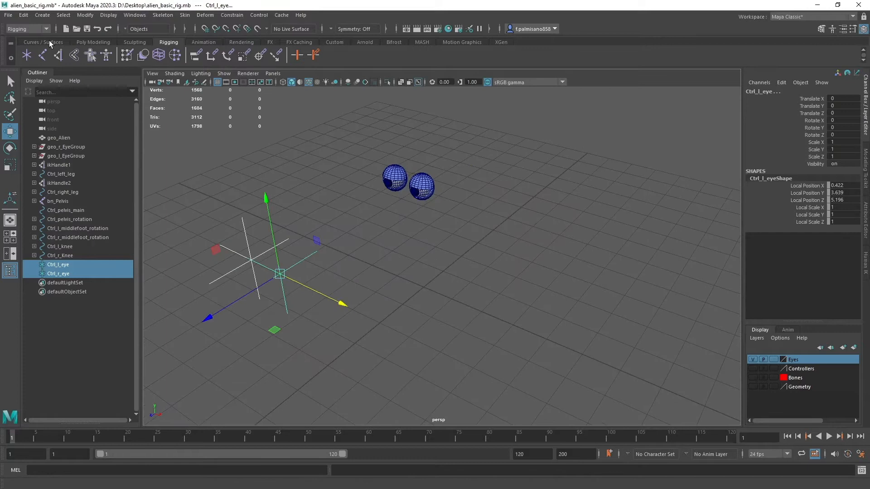
click(49, 43)
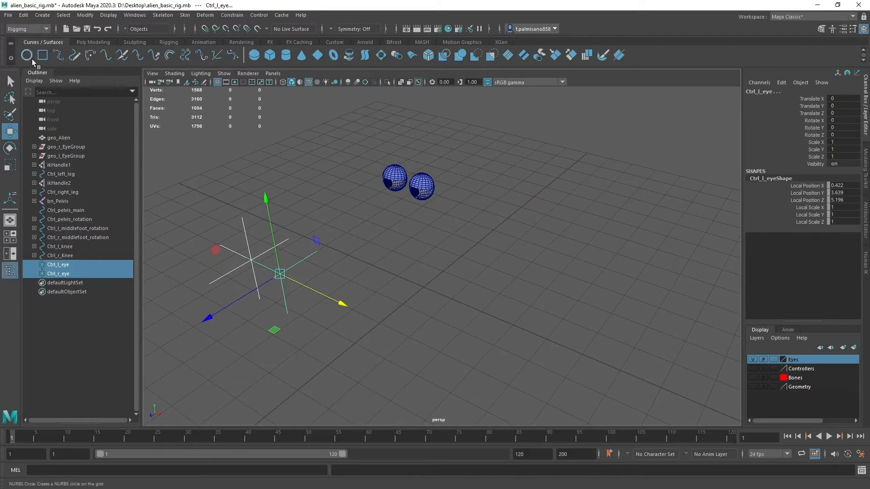
click(27, 55)
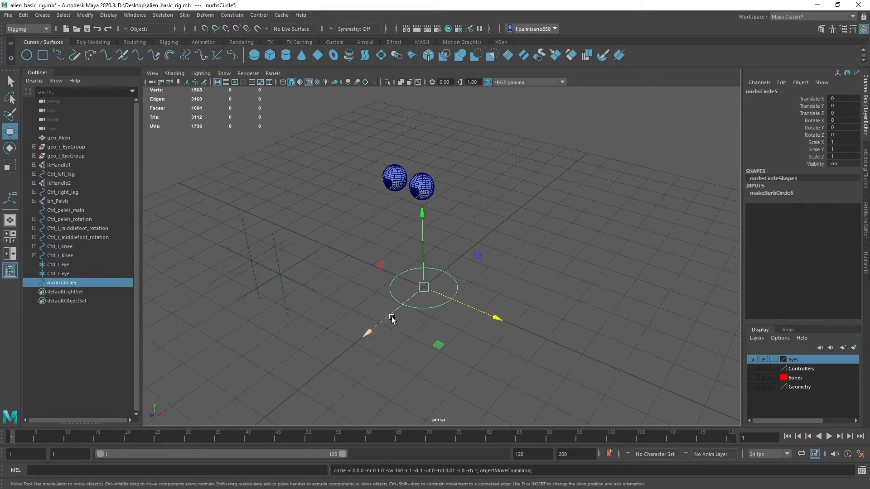
drag(392, 317, 337, 347)
- Set the circle's Rotate X to 90 and flatten it to about 0.428 in Scale Z
double_click(832, 120)
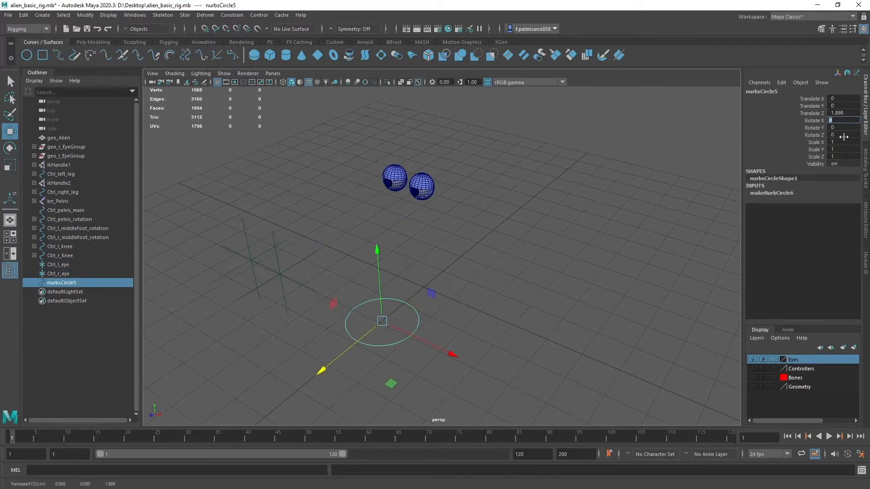
key(Return)
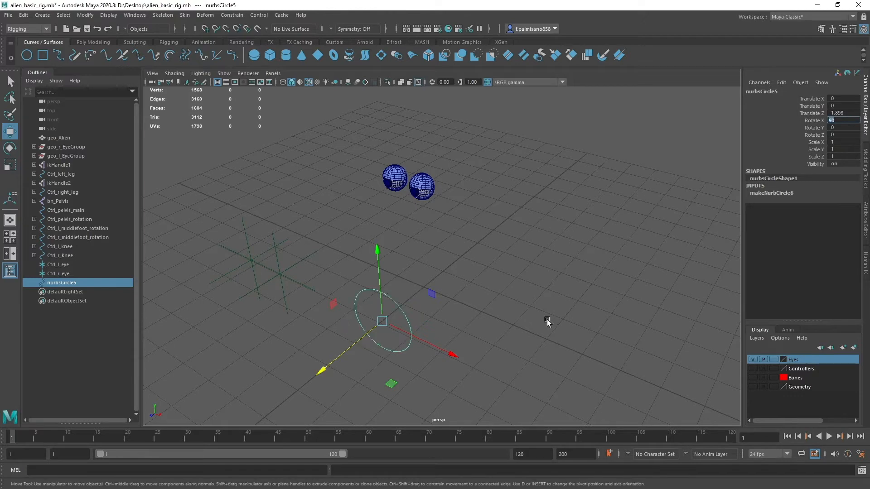
alt+drag(548, 325, 470, 310)
key(e)
key(r)
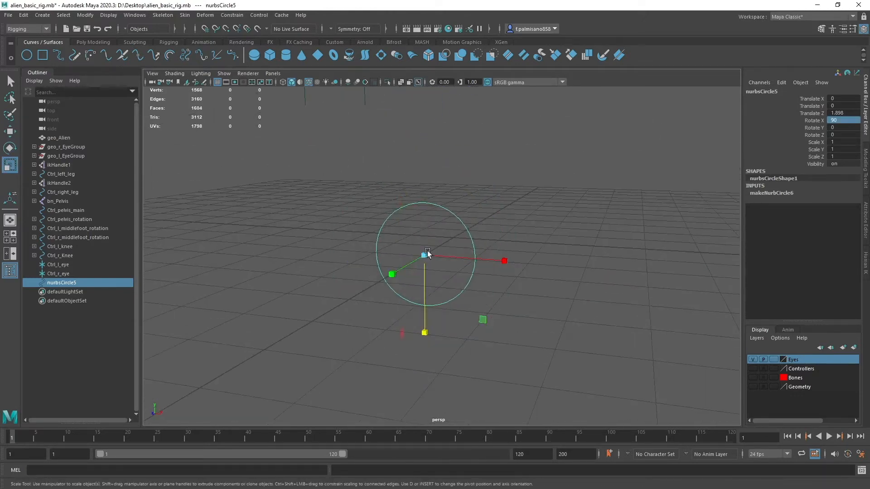
drag(425, 334, 423, 287)
- Scale the circle's middle upper and lower control vertices vertically toward each other to pinch its centre
right_drag(453, 232, 421, 233)
drag(408, 208, 437, 295)
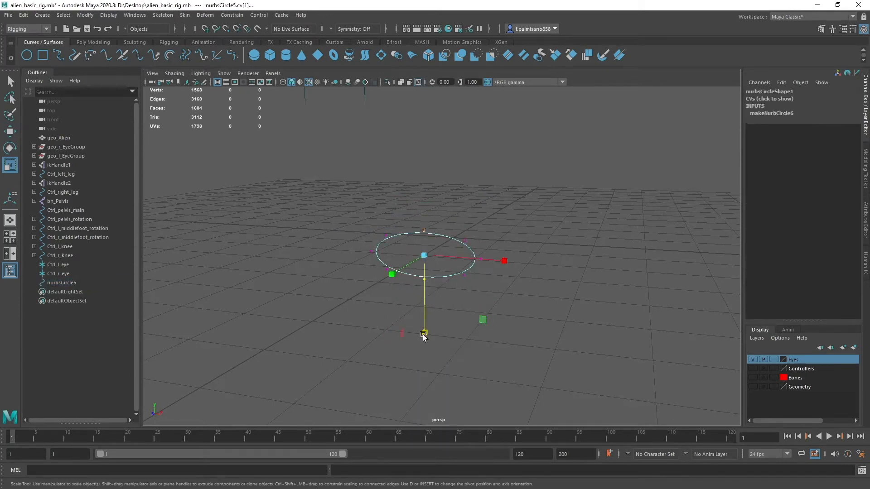
drag(424, 333, 428, 257)
- Scale the control vertices at both sides vertically to round the curve's two lobes, and return to selecting the whole curve
drag(451, 221, 468, 294)
shift+drag(409, 209, 380, 300)
drag(431, 339, 429, 402)
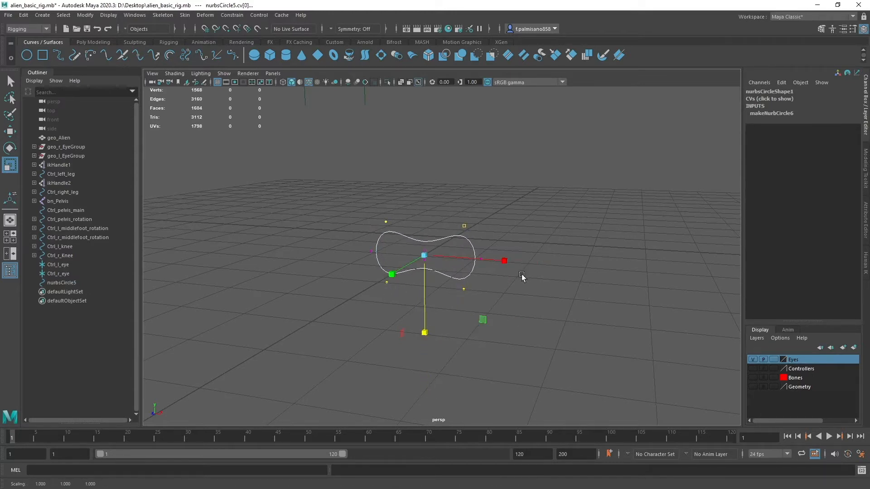
key(w)
right_drag(464, 241, 490, 224)
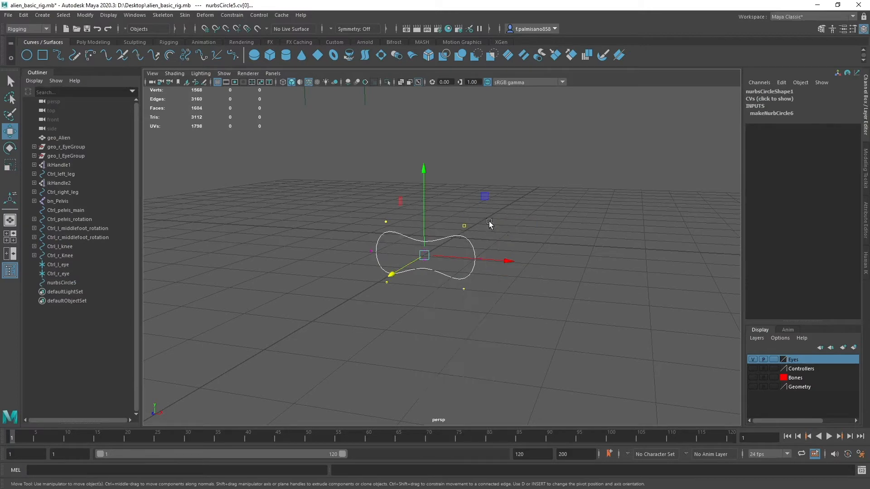
click(513, 237)
alt+drag(512, 237, 442, 267)
click(442, 266)
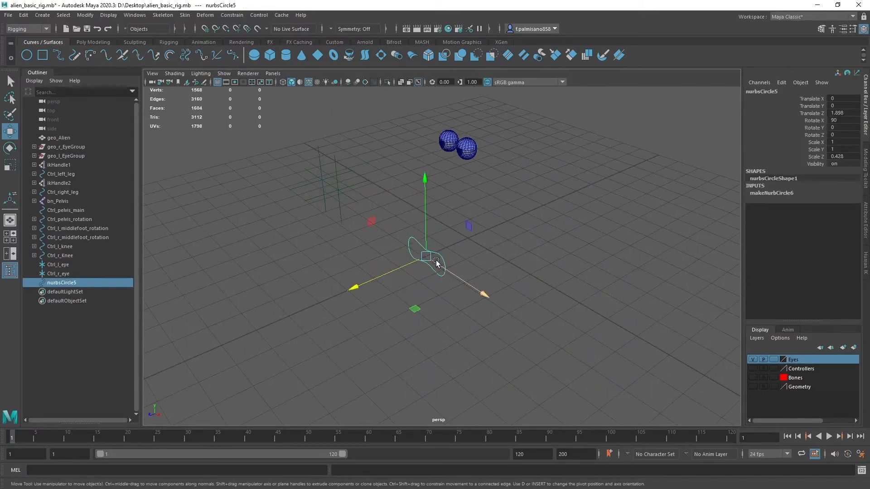
- Snap the curve to the left-eye locator and shift it along X to about 0.056, centred between both locators
alt+drag(423, 305, 468, 293)
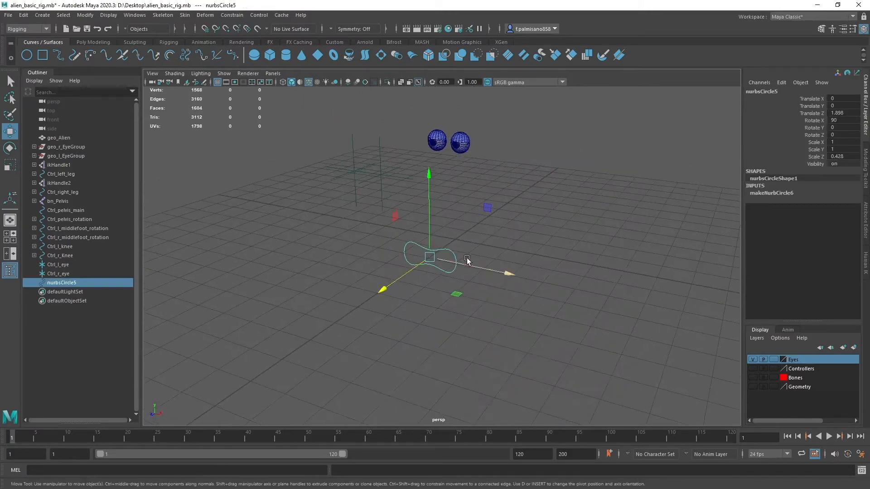
key(v)
drag(429, 257, 466, 295)
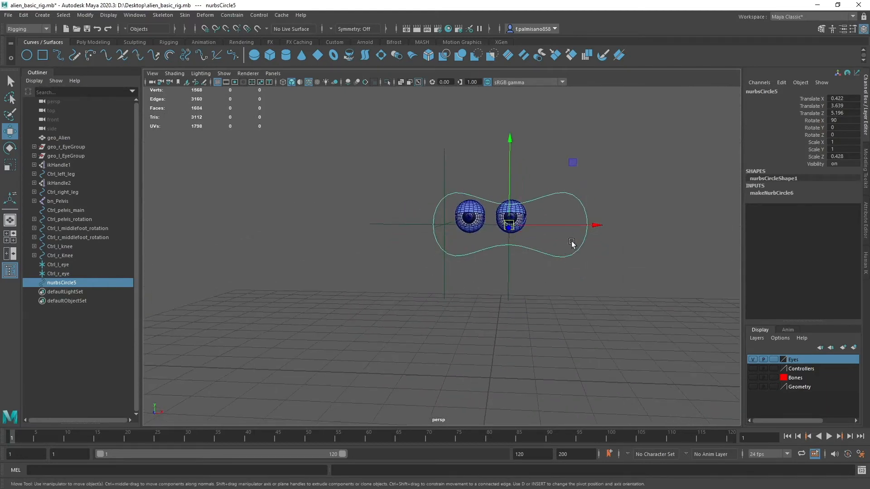
drag(583, 228, 555, 269)
drag(566, 238, 482, 288)
- Freeze the transformations of the mask-shaped curve
click(77, 16)
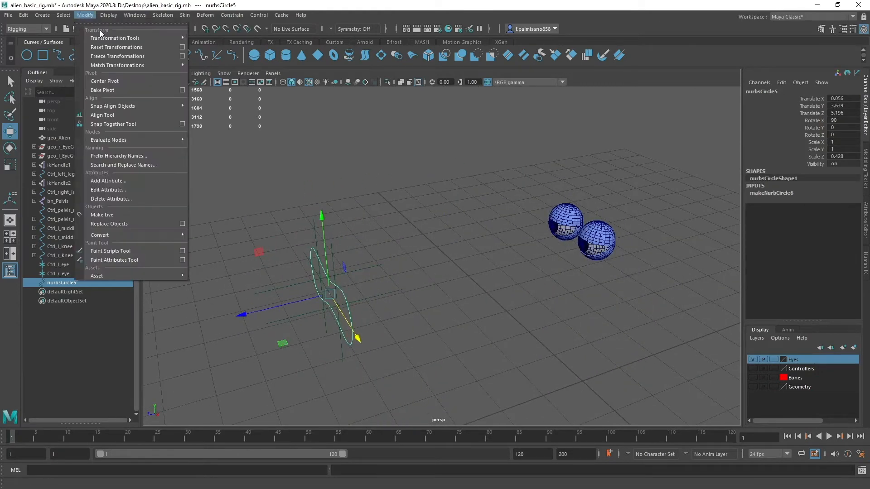
click(113, 56)
click(442, 315)
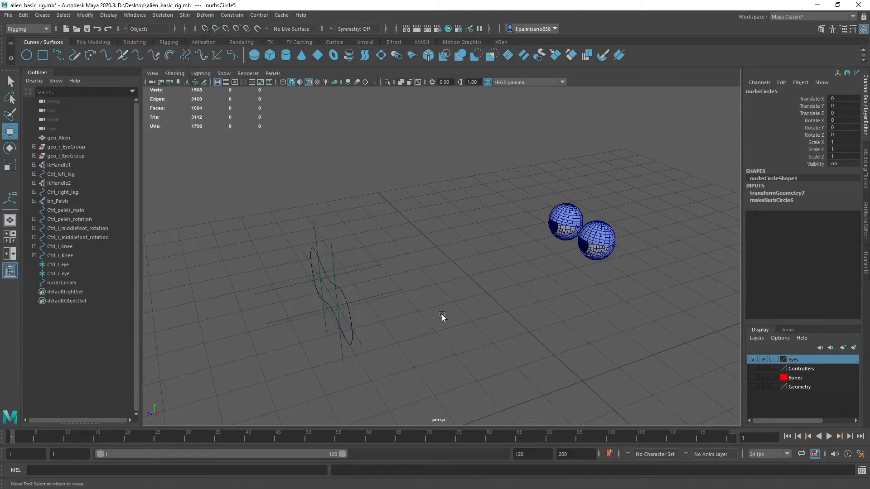
- Parent Ctrl_l_eye and Ctrl_r_eye under the mask-shaped curve
alt+drag(442, 314, 401, 273)
drag(385, 220, 414, 291)
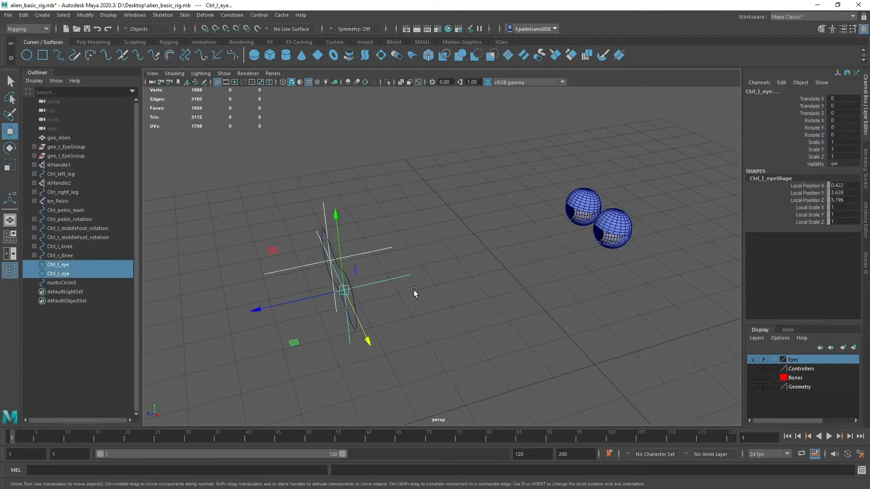
alt+drag(357, 299, 444, 338)
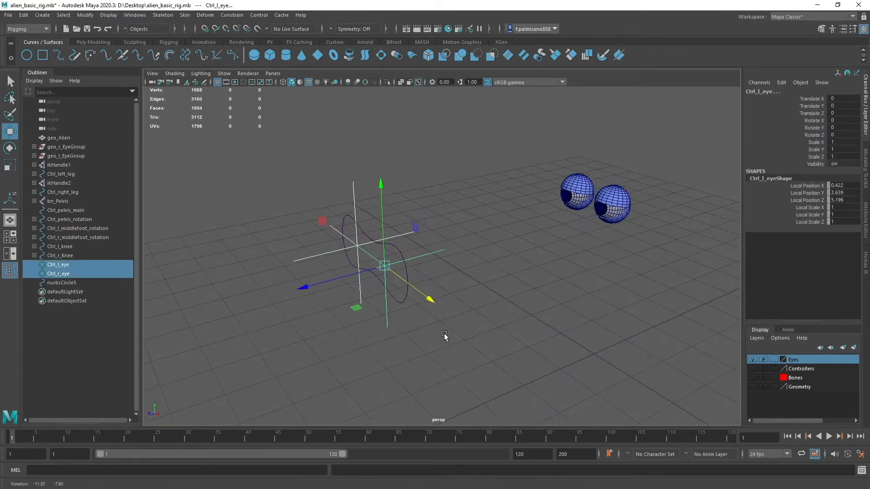
shift+click(407, 274)
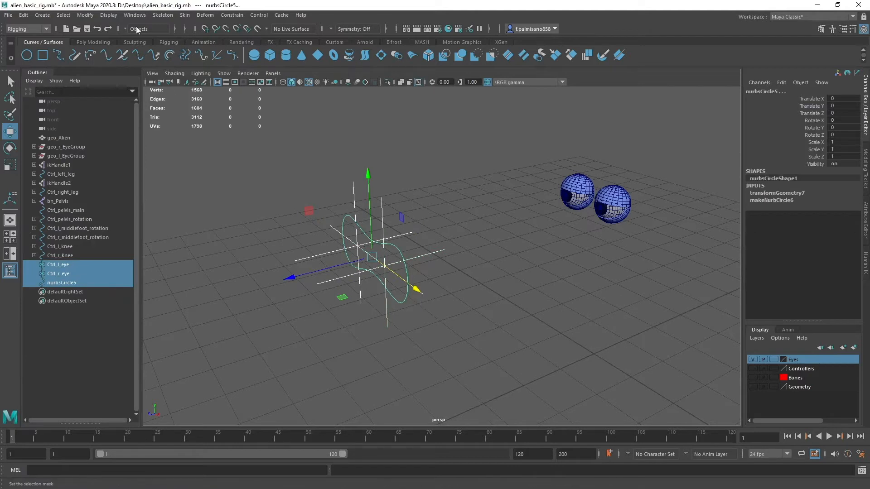
key(p)
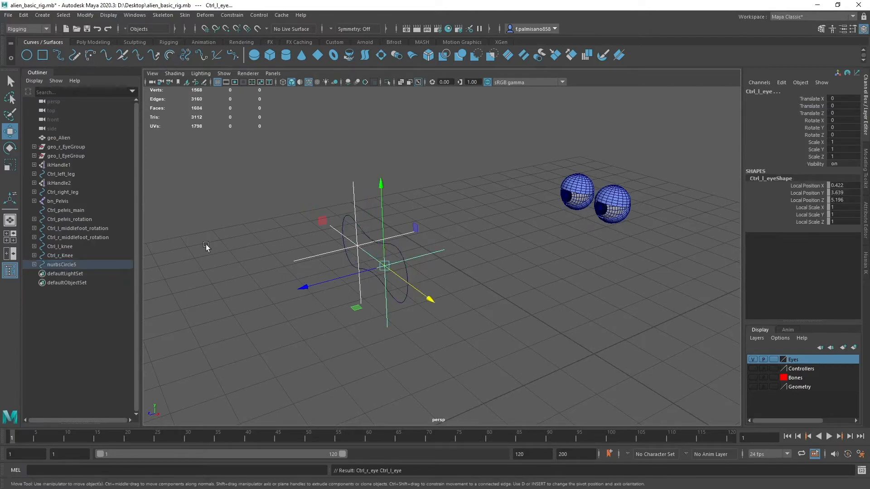
click(184, 271)
- Rename the parent curve of the eye locators as Ctrl_eye
click(73, 264)
double_click(73, 265)
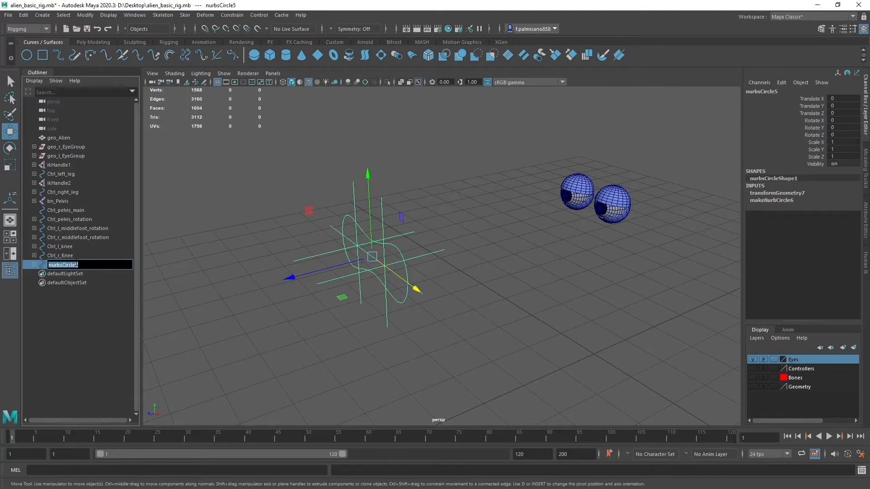
text(Etrl_eye)
key(Return)
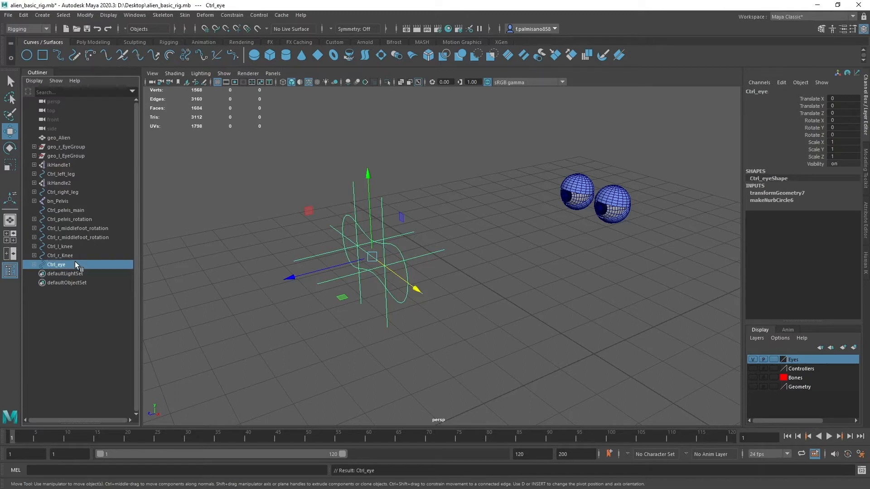
- Add the left and right eye locators to the Bones display layer
click(323, 276)
drag(287, 229, 344, 304)
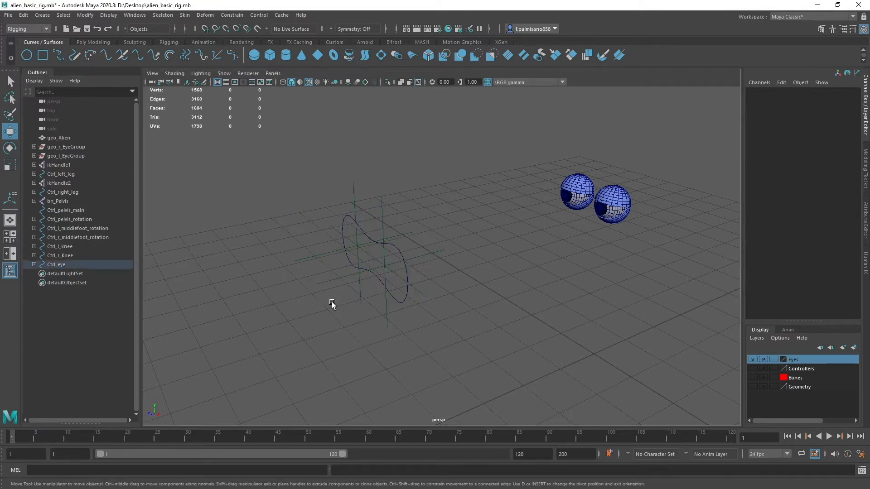
click(803, 378)
right_click(799, 378)
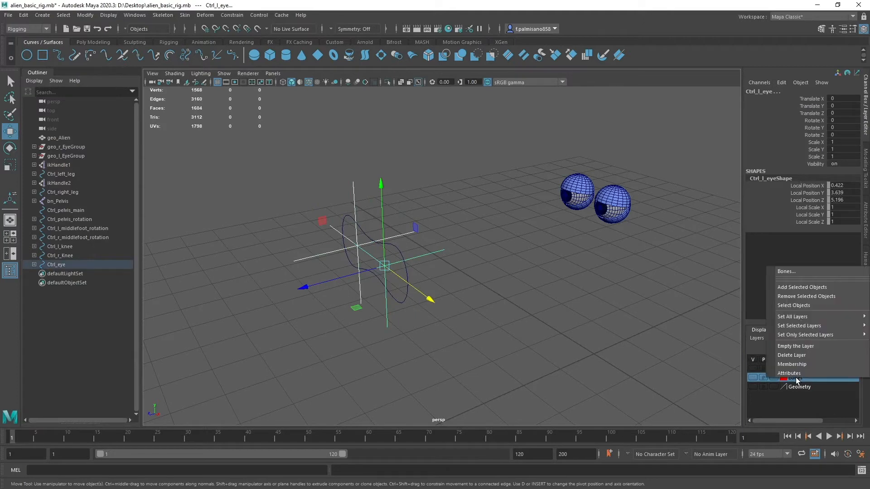
click(807, 287)
click(583, 307)
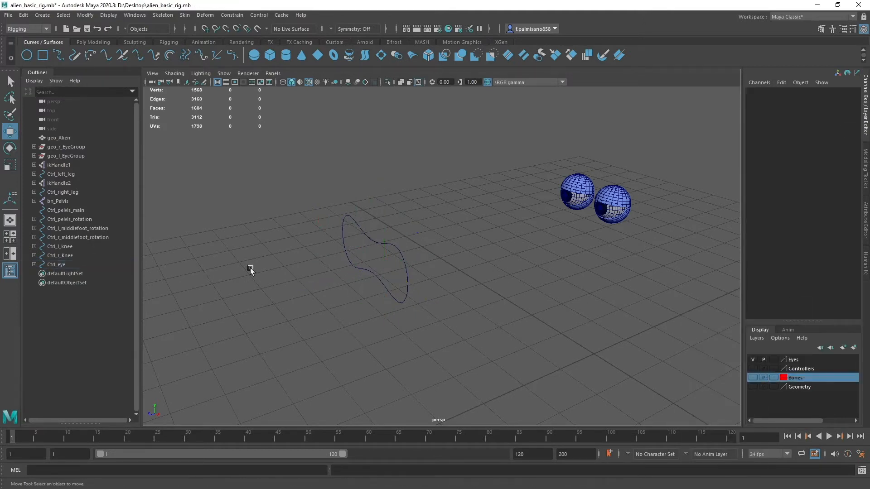
- Test-move the Ctrl_eye curve to check its control over the eyes, and undo the moves
alt+drag(515, 271, 382, 260)
click(383, 256)
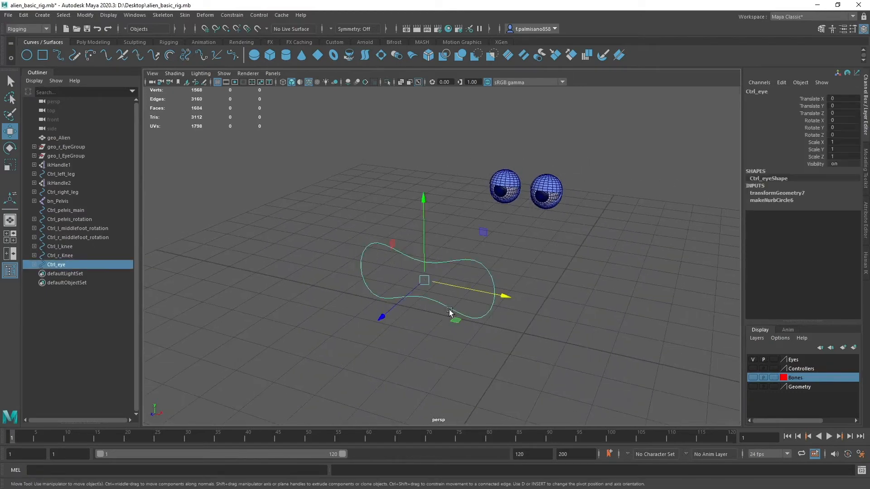
alt+drag(461, 316, 393, 309)
key(ctrl+z)
key(ctrl+z)
key(ctrl+z)
key(ctrl+z)
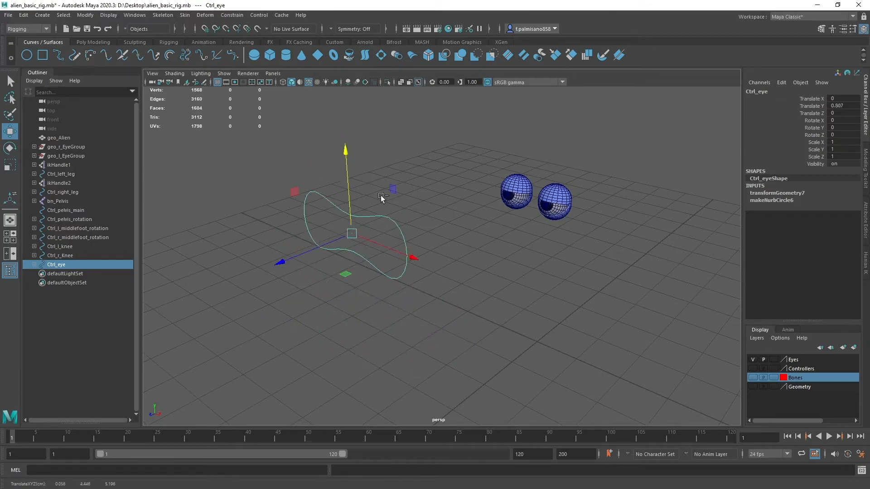
- Lock and hide Ctrl_eye's Translate Z and all of its Rotate and Scale channels
drag(815, 114, 822, 157)
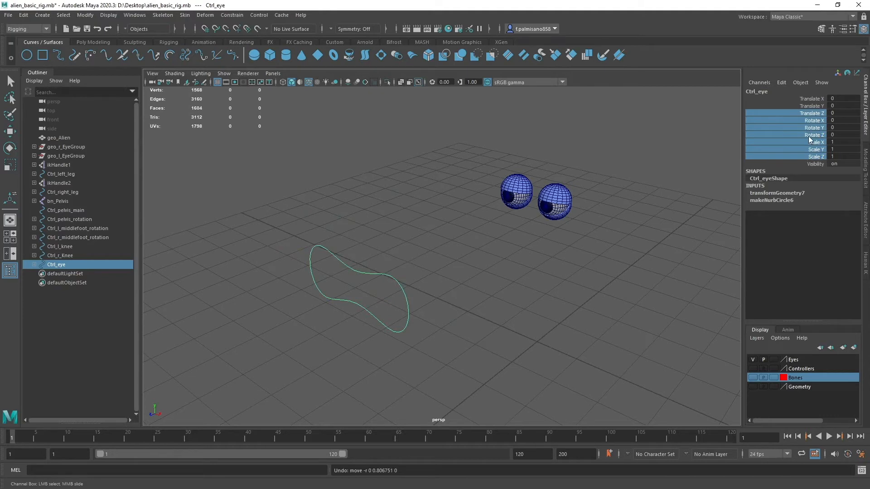
right_click(798, 130)
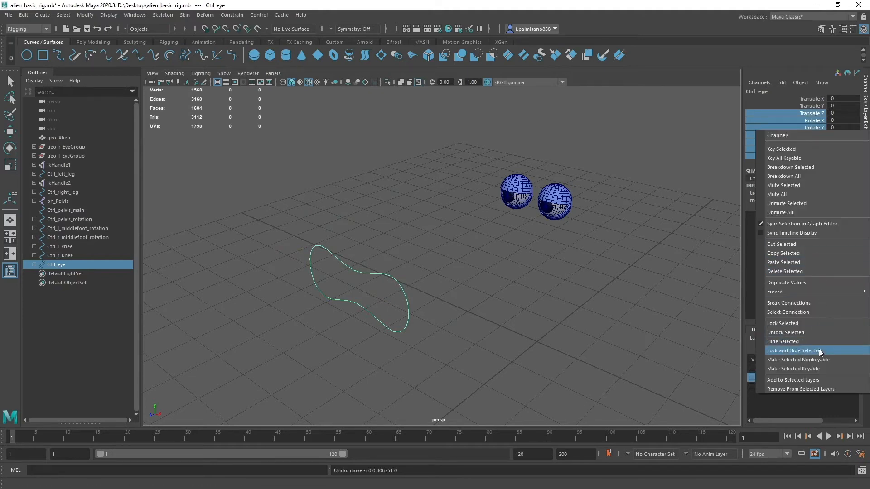
click(793, 353)
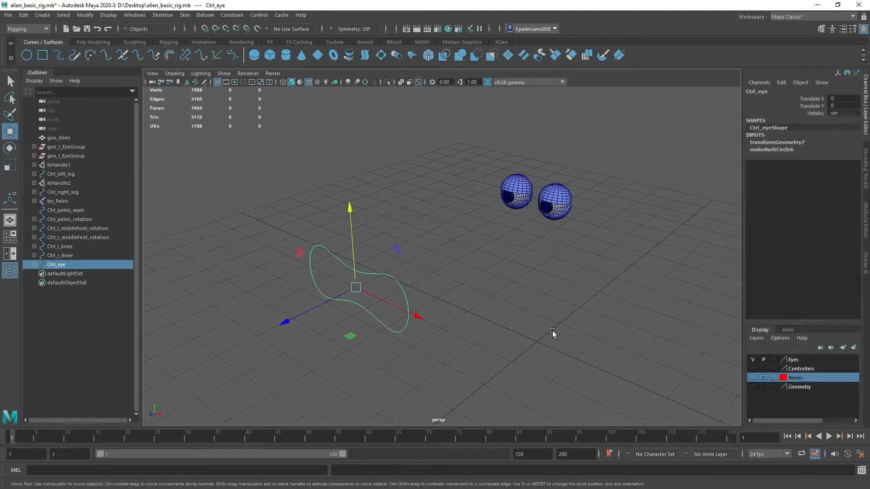
- Try moving Ctrl_eye with its remaining translate channels and undo the move
click(553, 334)
mouse_move(278, 235)
mouse_down()
mouse_move(348, 315)
mouse_move(333, 225)
mouse_move(346, 240)
mouse_move(600, 243)
mouse_move(549, 330)
mouse_move(295, 220)
mouse_move(598, 353)
mouse_move(468, 189)
mouse_move(585, 301)
mouse_move(416, 201)
mouse_move(274, 251)
mouse_up()
key(ctrl+z)
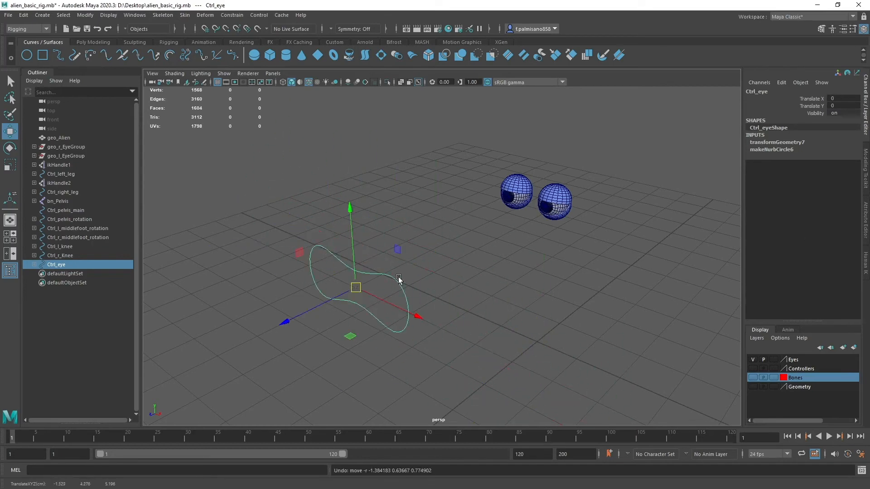
click(573, 329)
scroll(441, 324, down, 3)
alt+drag(437, 319, 391, 298)
scroll(348, 272, up, 3)
alt+drag(362, 273, 405, 282)
alt+drag(429, 251, 425, 271)
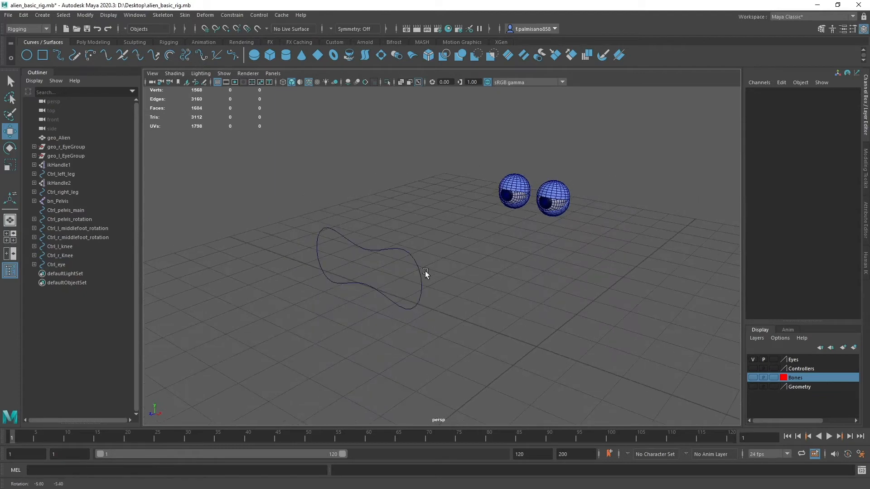
alt+drag(428, 241, 412, 246)
- Add a keyable float attribute named Blinking to Ctrl_eye, with minimum 0 and maximum 1
click(337, 294)
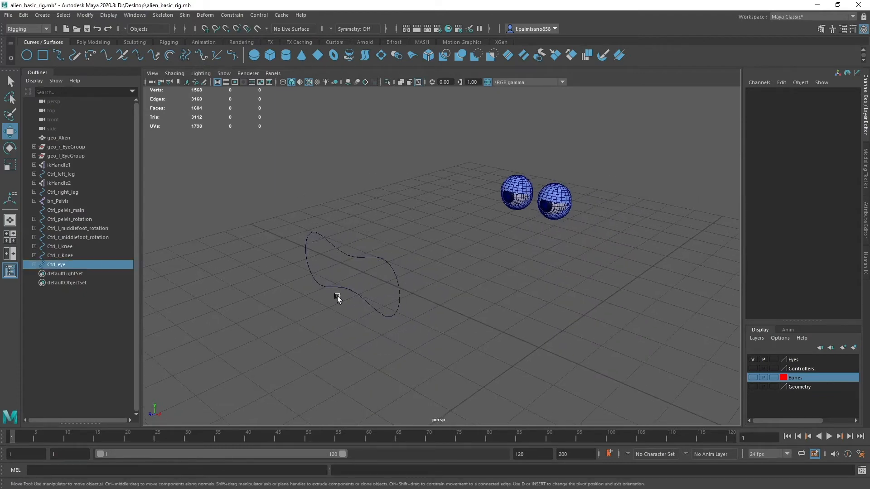
click(785, 86)
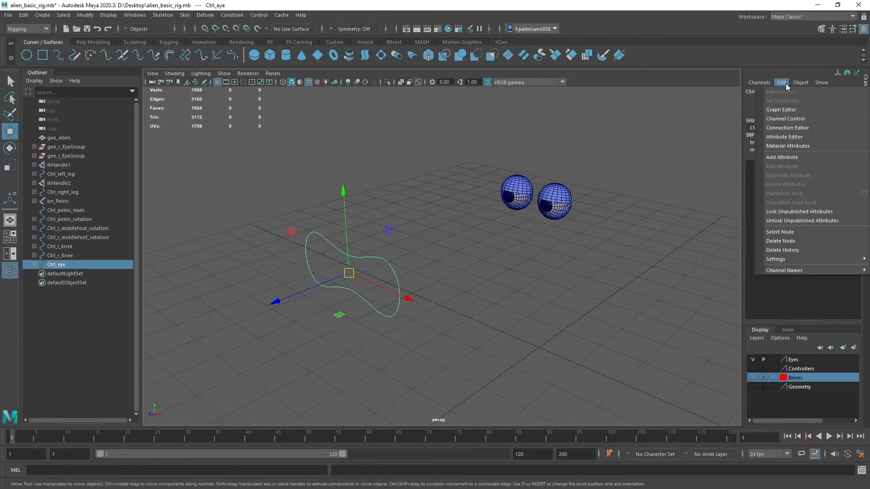
click(786, 156)
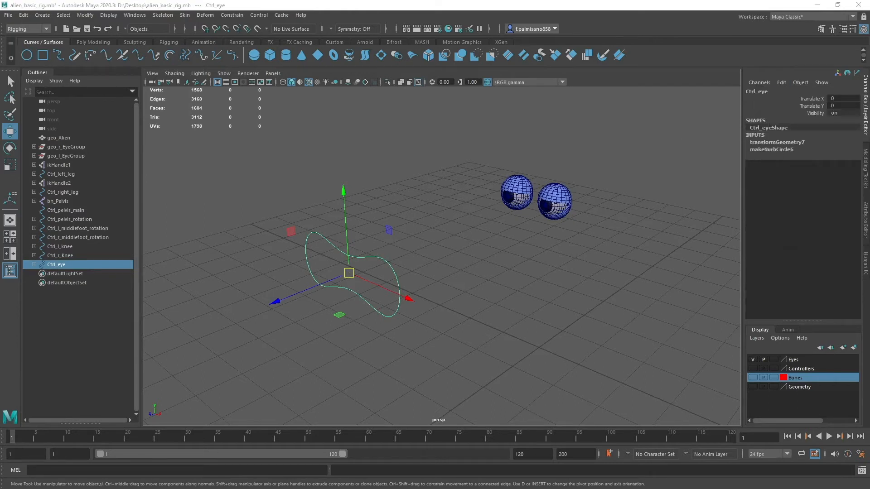
click(140, 230)
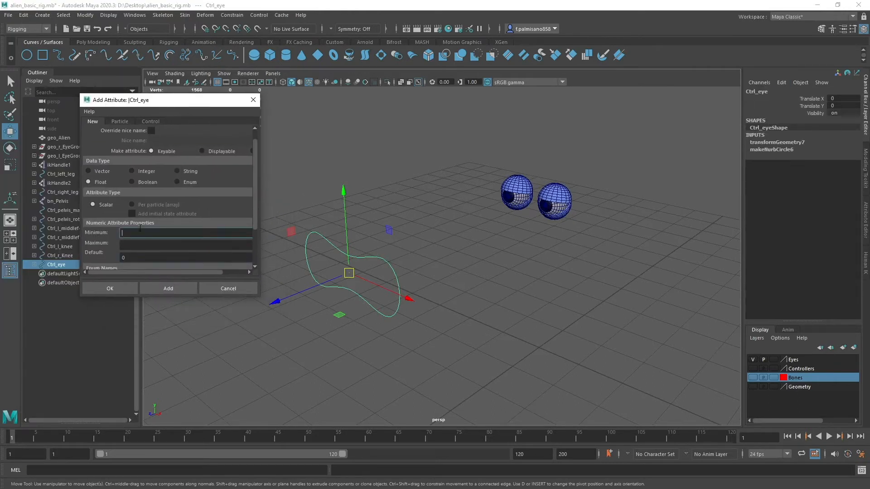
key(Tab)
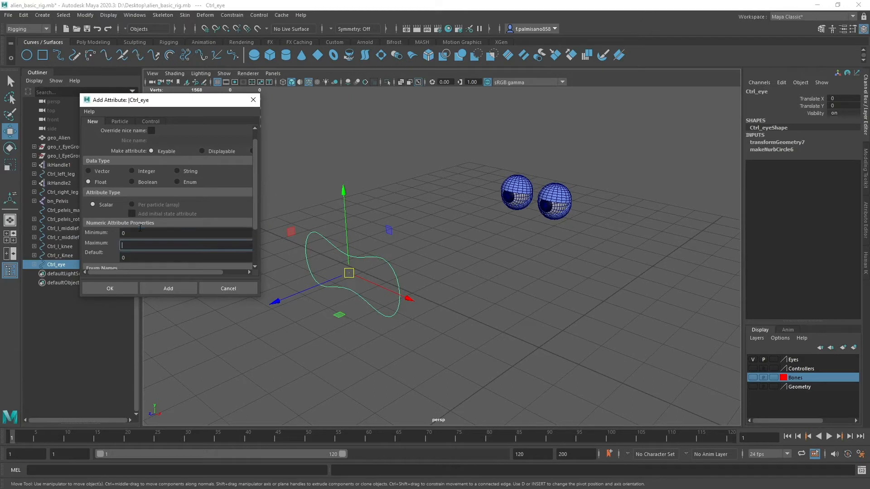
scroll(156, 162, up, 1)
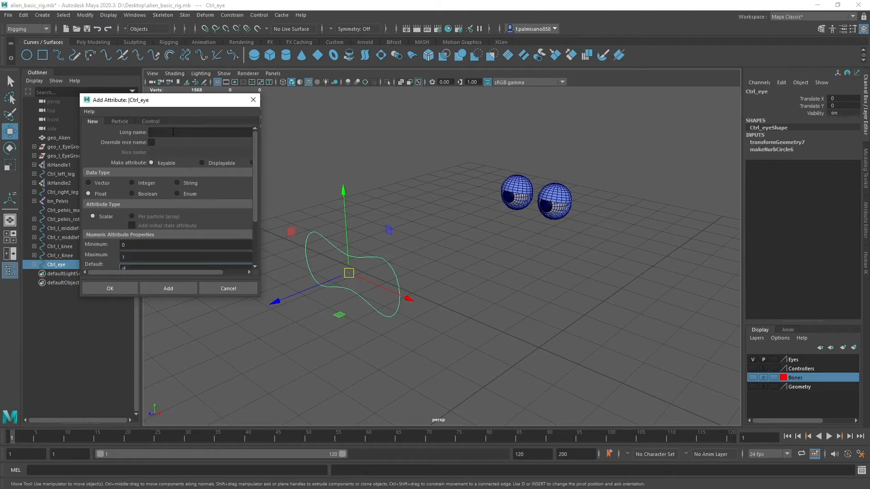
click(173, 132)
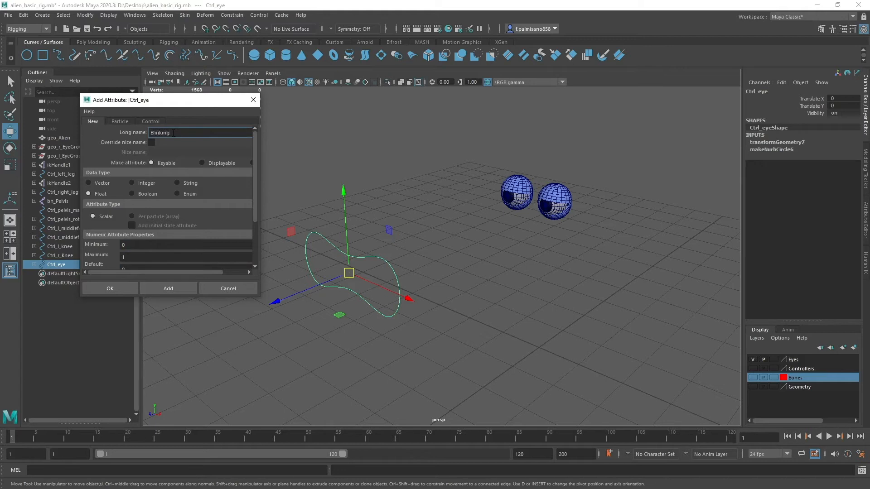
click(128, 287)
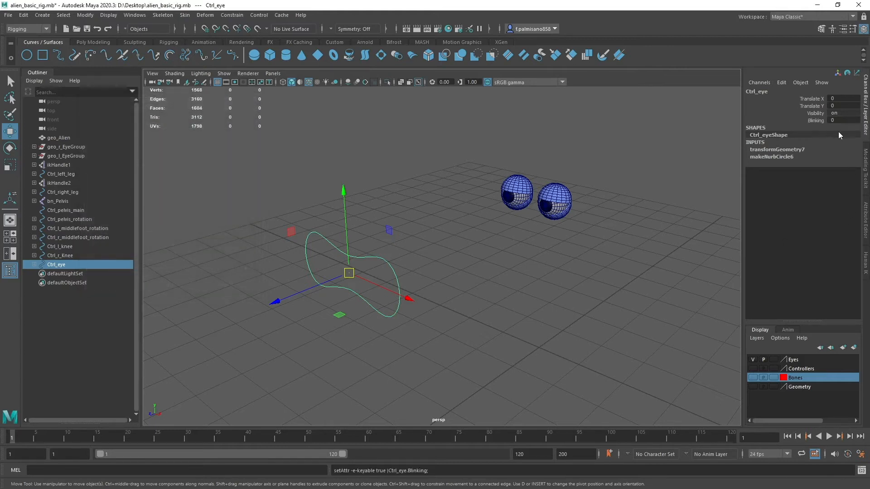
click(818, 120)
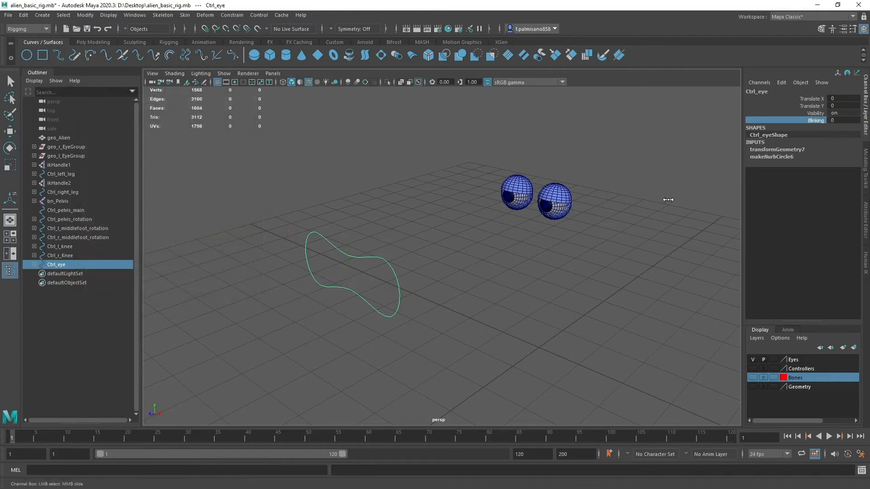
click(472, 238)
scroll(426, 235, up, 5)
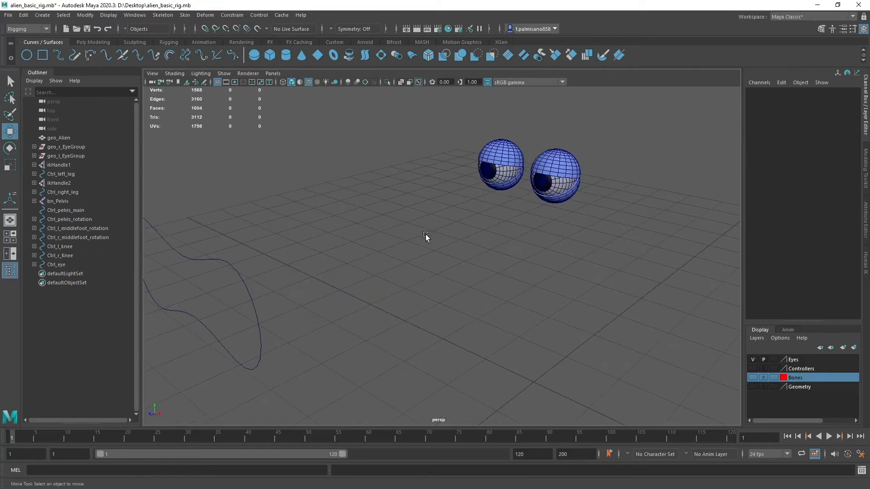
scroll(425, 245, down, 5)
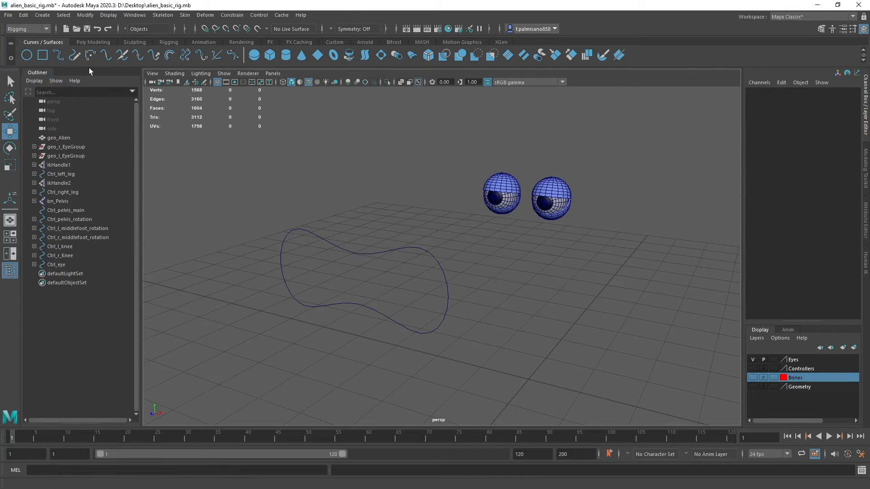
- Switch to the Animation menu set and open the Set Driven Key window
click(36, 29)
click(20, 57)
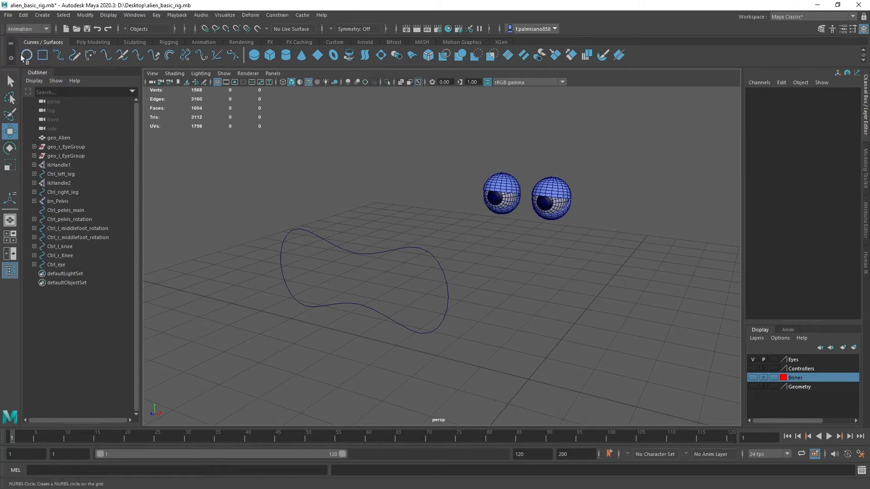
click(156, 15)
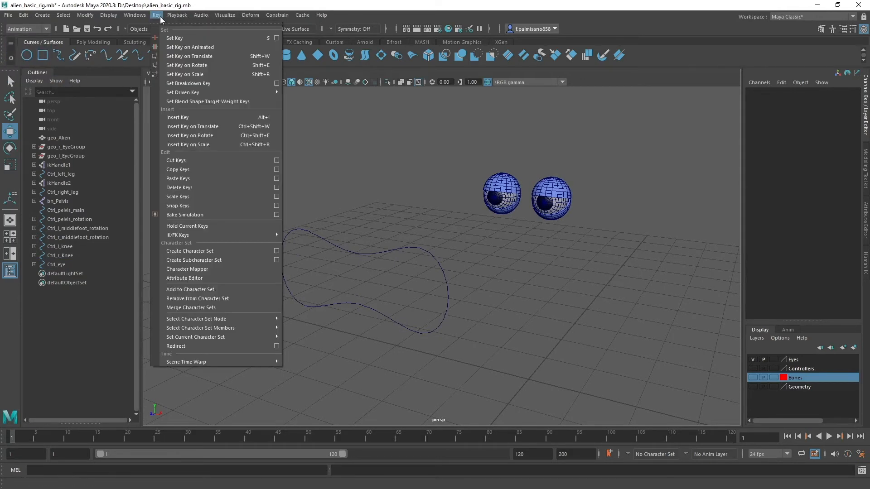
mouse_move(194, 93)
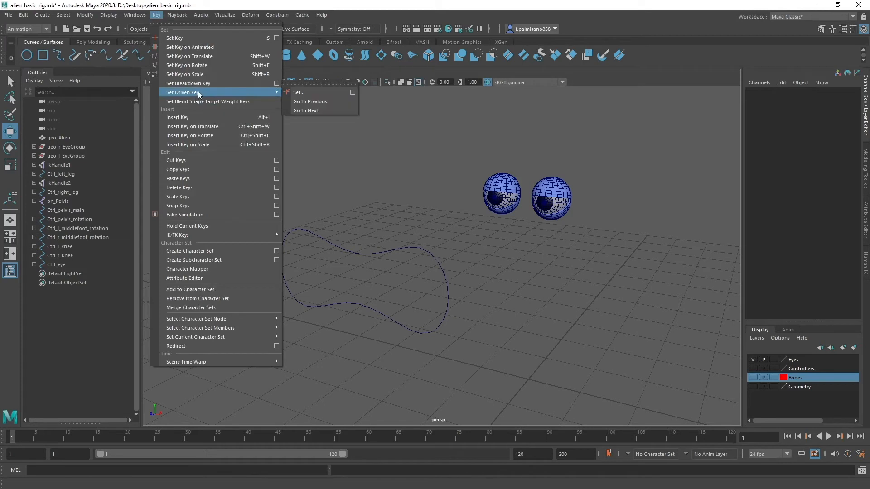
click(353, 92)
drag(165, 58, 146, 46)
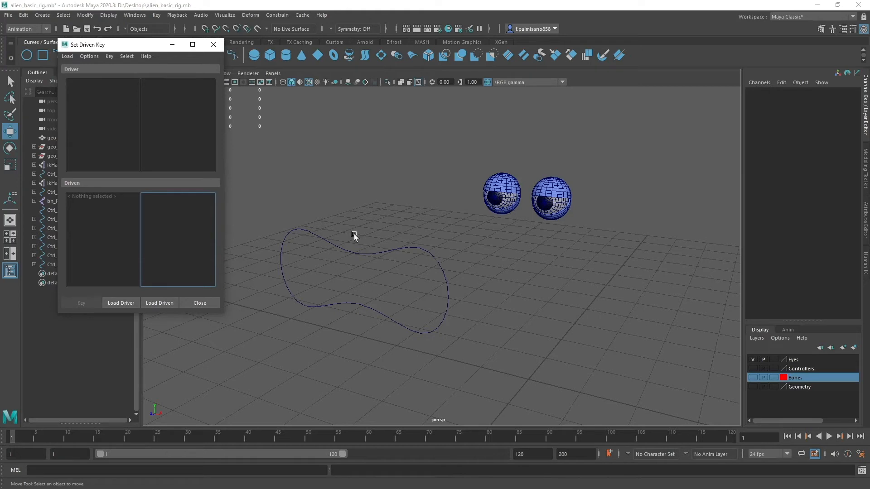
- Load Ctrl_eye as the driver and choose its Blinking attribute
drag(491, 390, 338, 244)
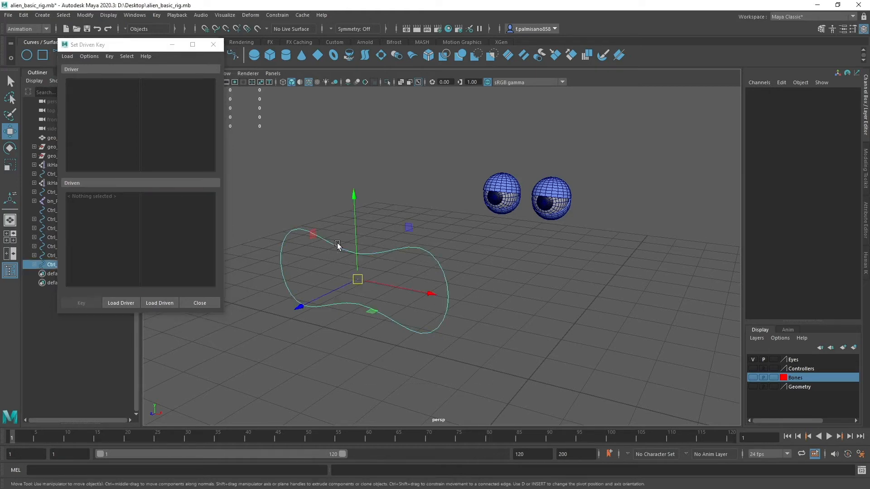
click(128, 302)
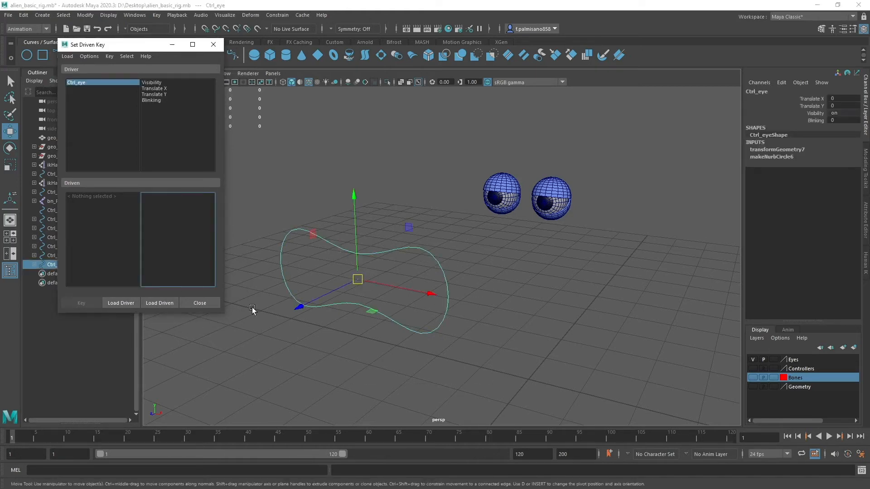
click(151, 101)
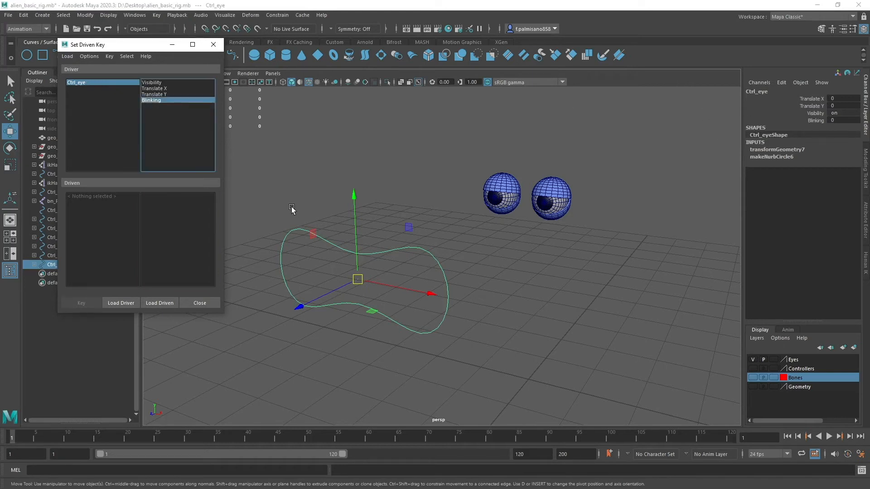
- Load the upper and lower eyelids of both eyes as the driven objects
click(522, 188)
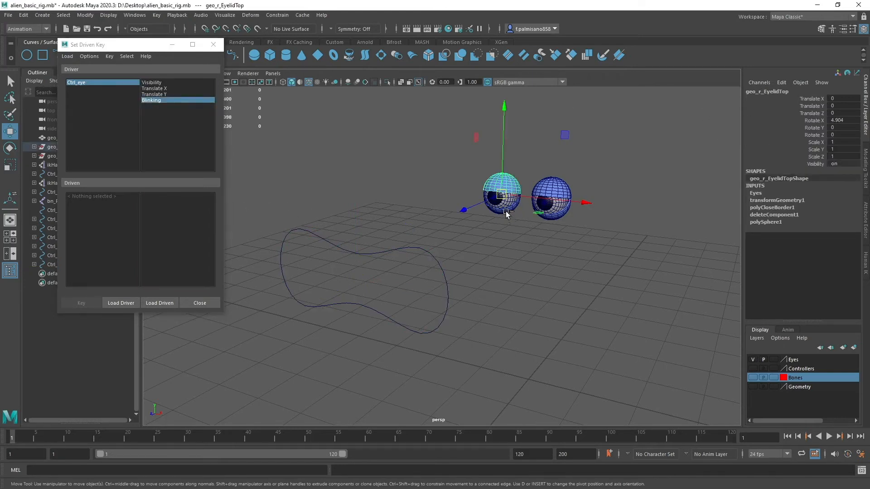
shift+click(505, 210)
shift+click(552, 189)
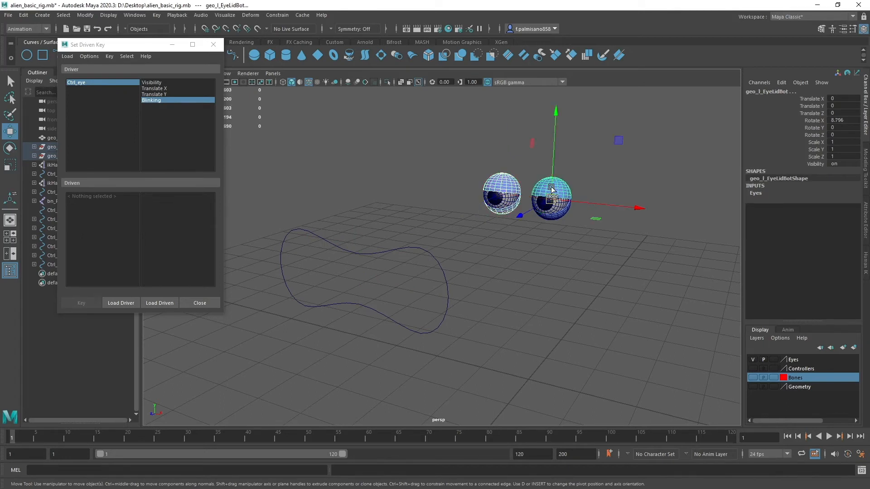
shift+click(556, 216)
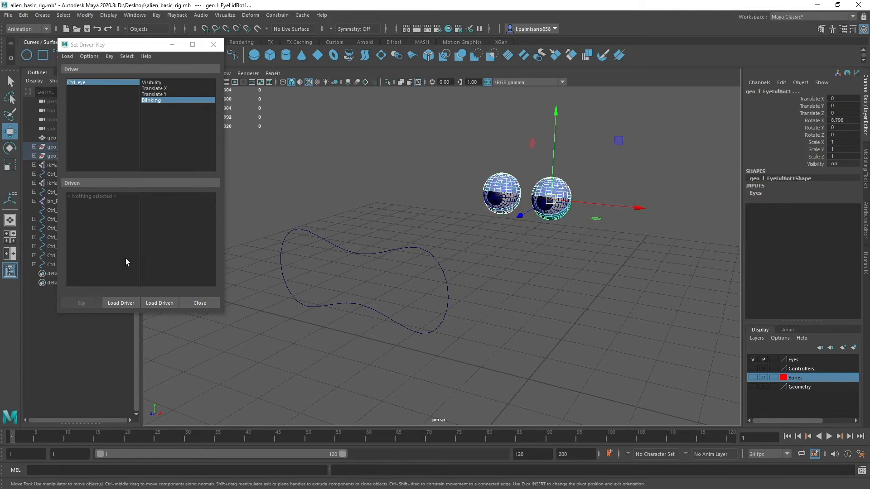
click(167, 303)
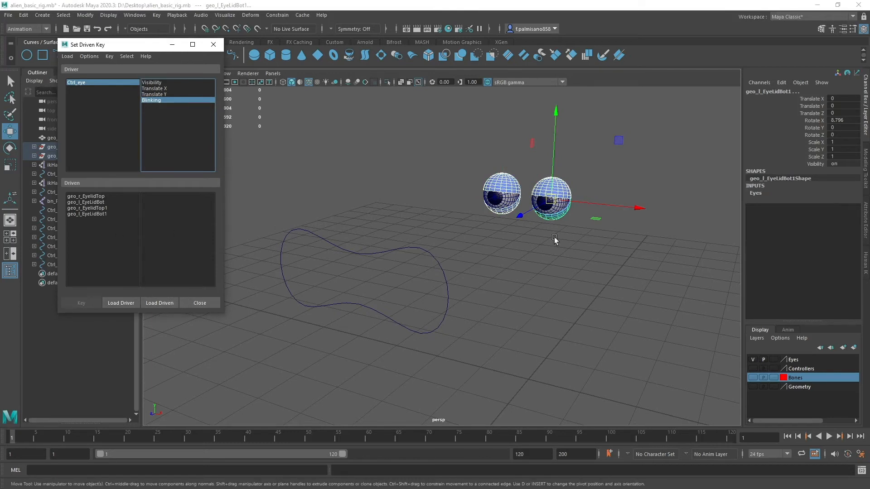
- Set a driven key on geo_r_EyelidTop's Rotate X with Ctrl_eye's Blinking at 0
click(88, 198)
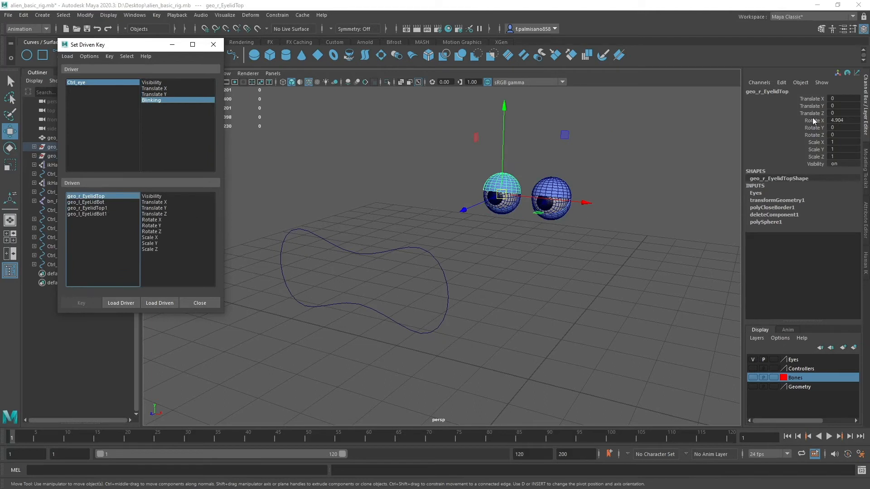
click(152, 220)
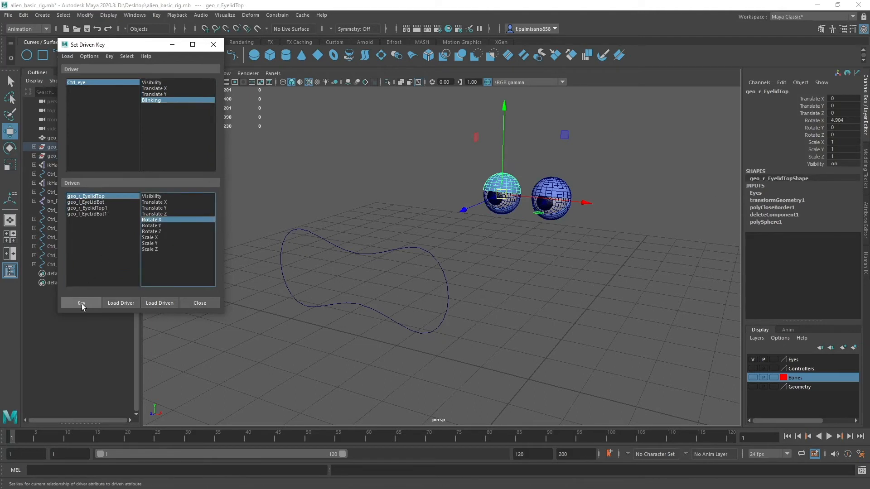
click(81, 303)
- Set driven keys on Rotate X of geo_l_EyeLidBot, geo_r_EyelidTop1 and geo_l_EyeLidBot1 with Ctrl_eye's Blinking at 0
click(91, 202)
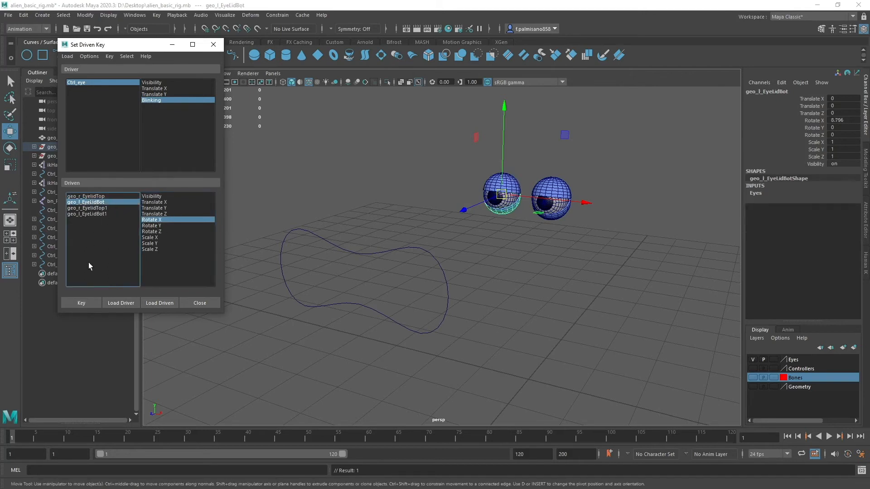
click(80, 301)
click(87, 214)
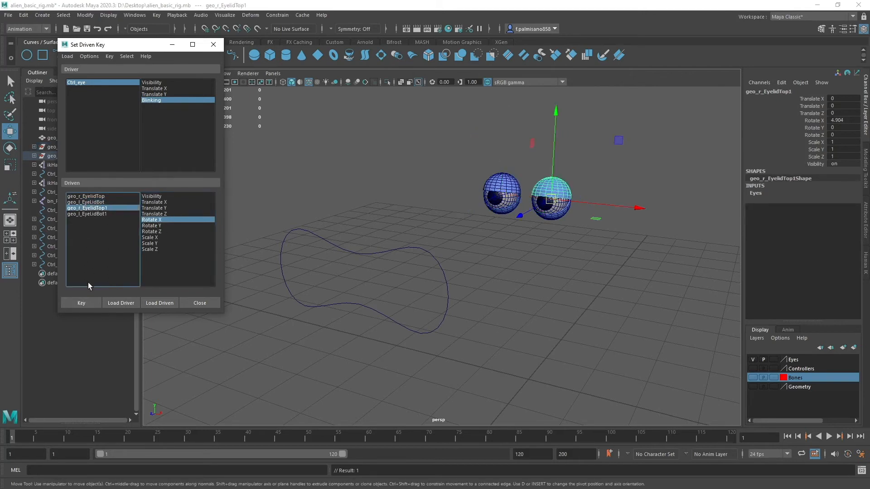
click(82, 303)
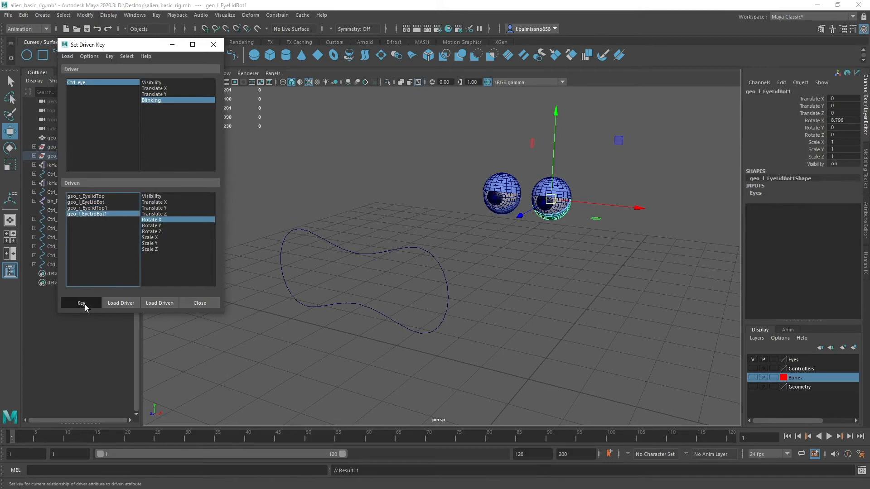
- Set Ctrl_eye's Blinking to 1, then clear the selection
alt+drag(388, 298, 424, 317)
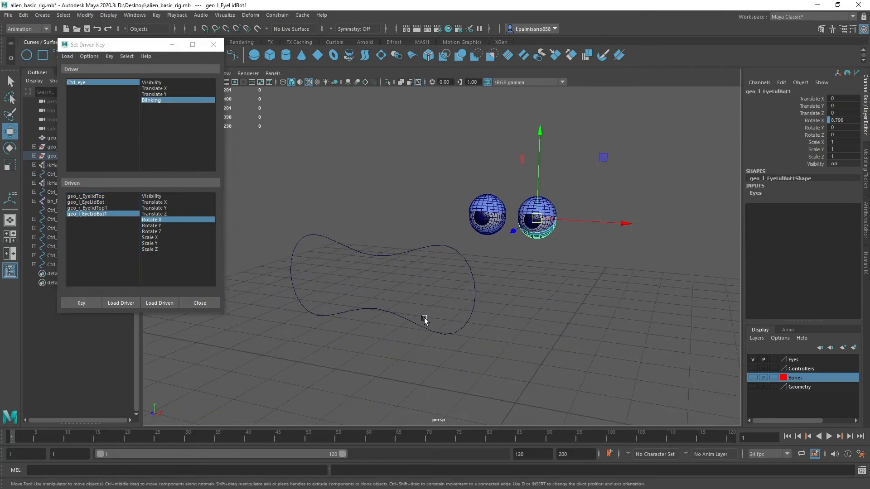
click(369, 307)
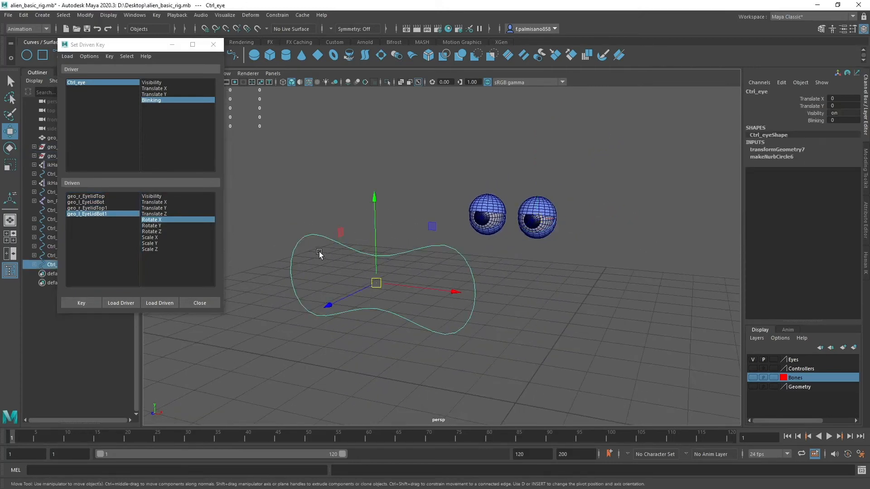
click(810, 121)
middle_drag(660, 132, 702, 152)
click(634, 304)
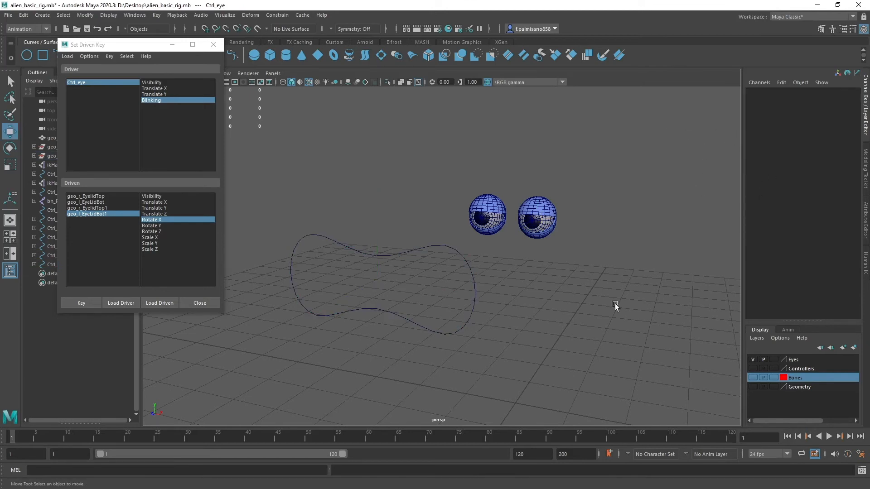
- Switch to the front view, frame both eyes closely, and move the Set Driven Key window clear of them
key(space)
drag(510, 281, 513, 303)
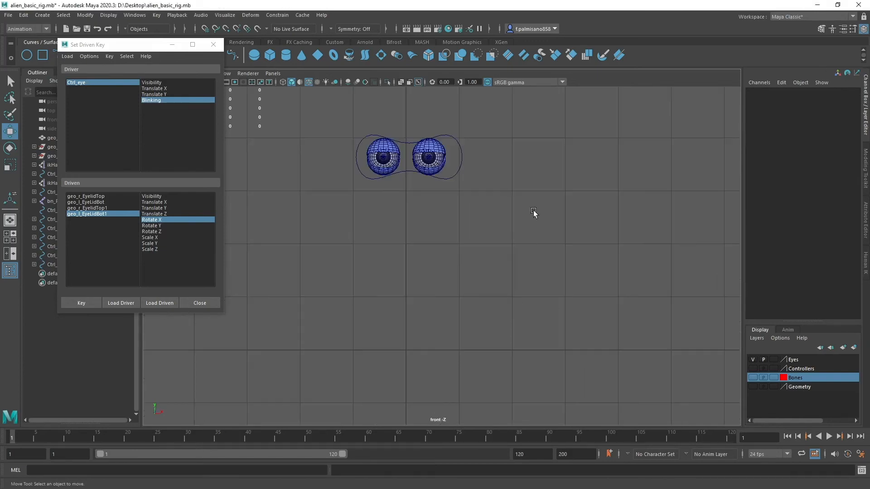
alt+right_drag(388, 119, 421, 162)
alt+middle_drag(421, 161, 486, 302)
alt+right_drag(326, 152, 358, 174)
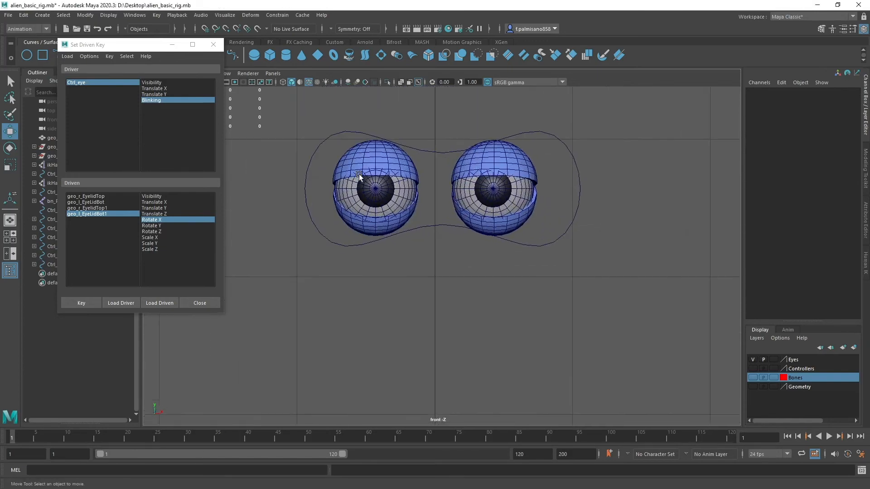
alt+middle_drag(484, 220, 462, 267)
alt+right_drag(428, 238, 458, 260)
alt+middle_drag(452, 240, 456, 275)
alt+right_drag(432, 261, 454, 280)
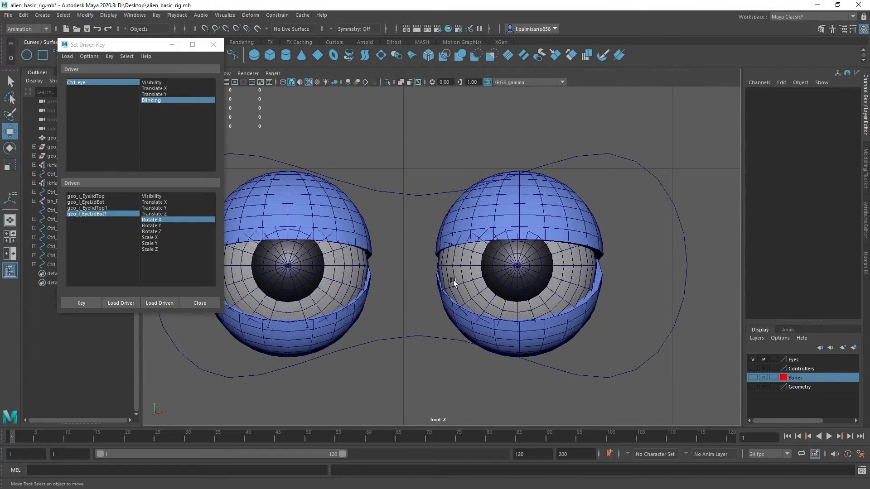
alt+middle_drag(457, 281, 468, 282)
drag(160, 42, 130, 44)
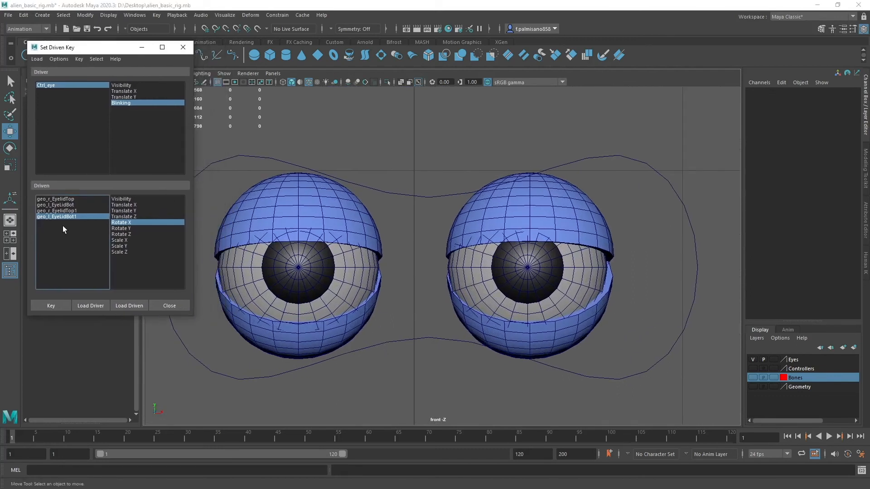
- Set geo_r_EyelidTop's Rotate X to 35 and set a driven key for it at Blinking 1
click(67, 200)
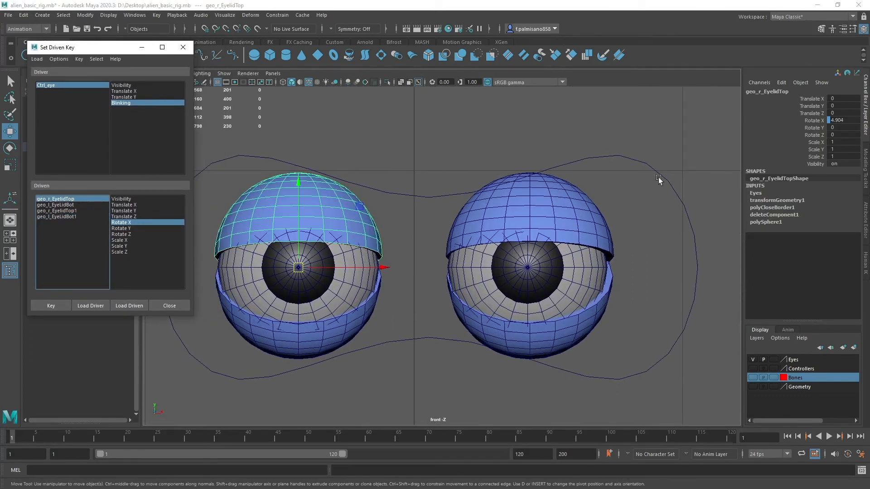
click(811, 121)
mouse_move(570, 146)
middle_down()
mouse_move(583, 146)
mouse_move(573, 159)
middle_up()
double_click(842, 120)
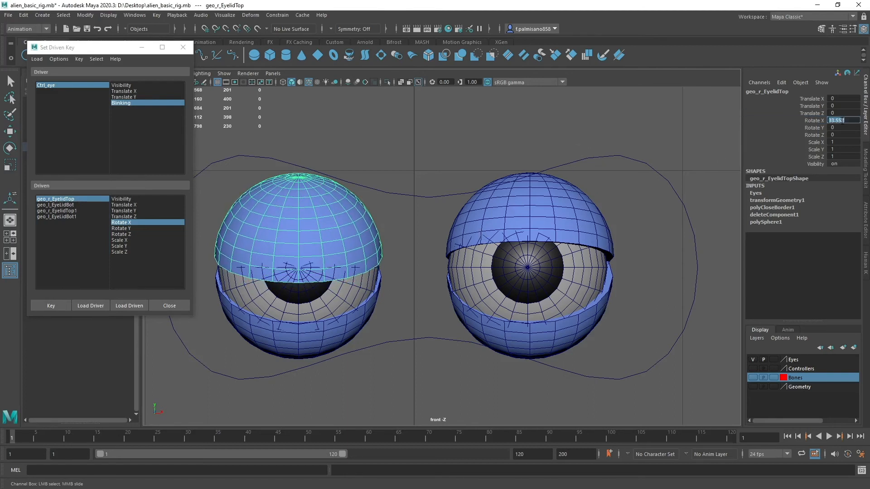
text(35)
key(Return)
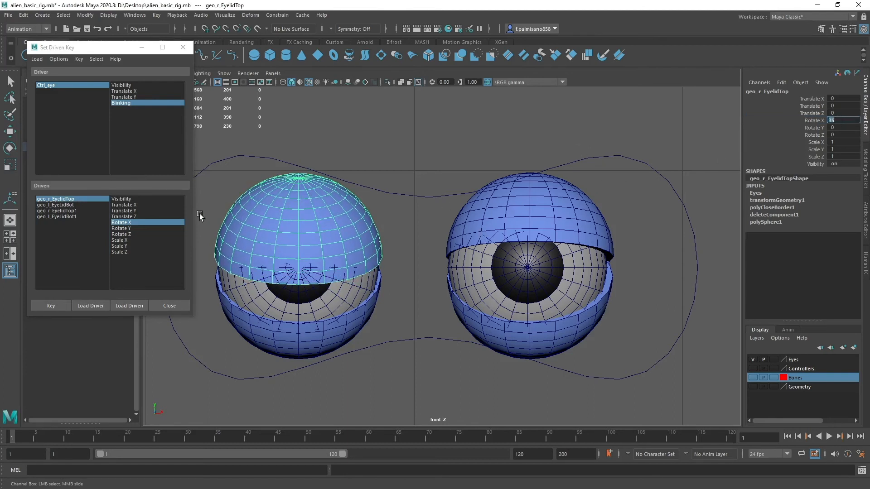
click(55, 306)
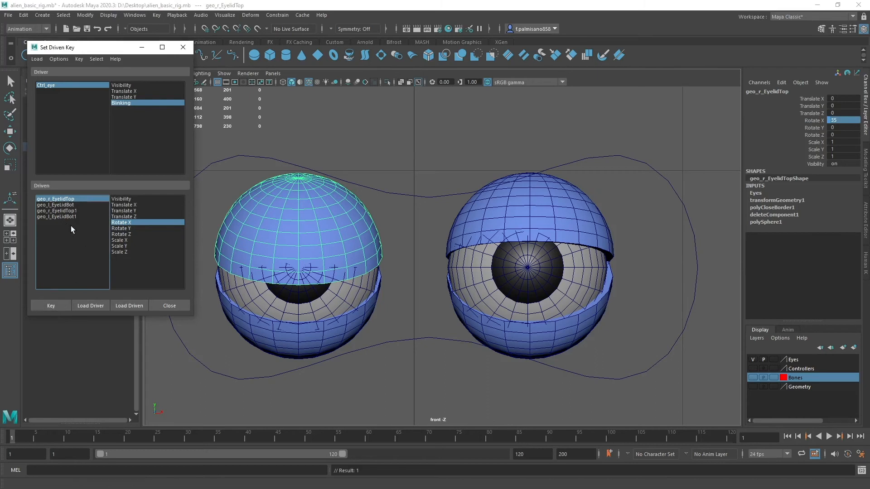
- Set geo_l_EyeLidBot's Rotate X to -20 and set a driven key for it at Blinking 1
click(59, 206)
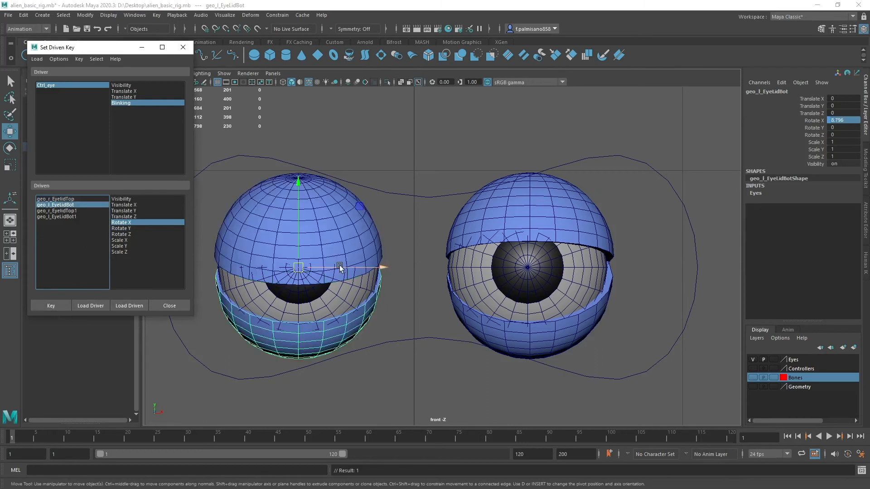
click(805, 122)
middle_drag(629, 142, 609, 141)
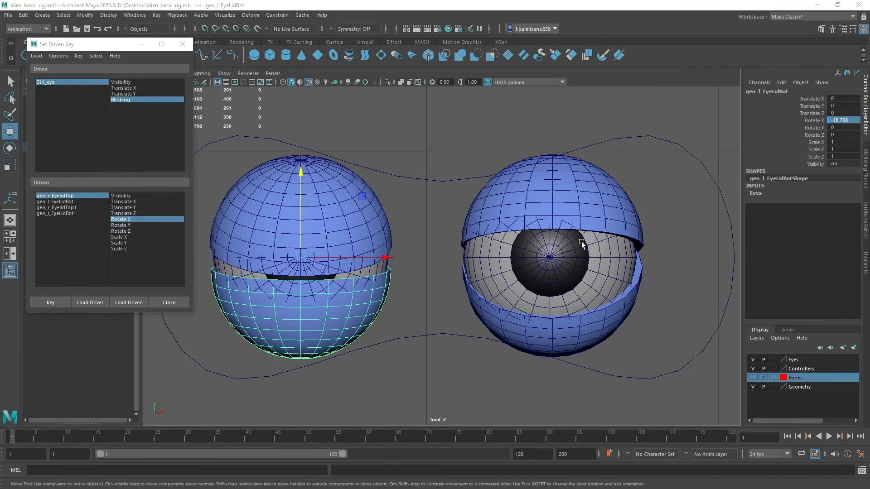
click(846, 121)
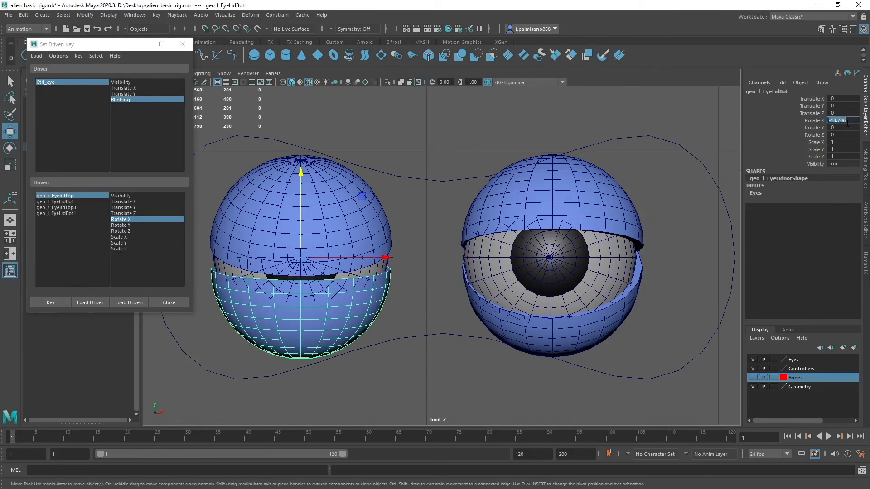
text(-20)
key(Return)
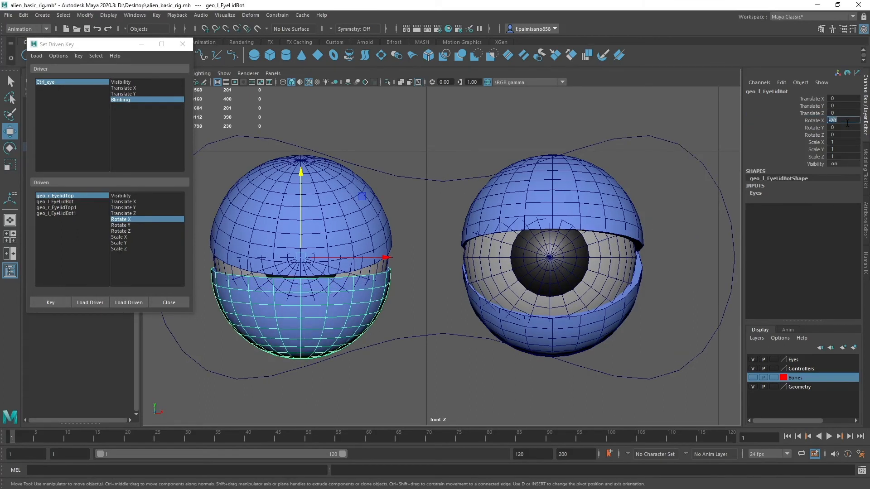
click(53, 202)
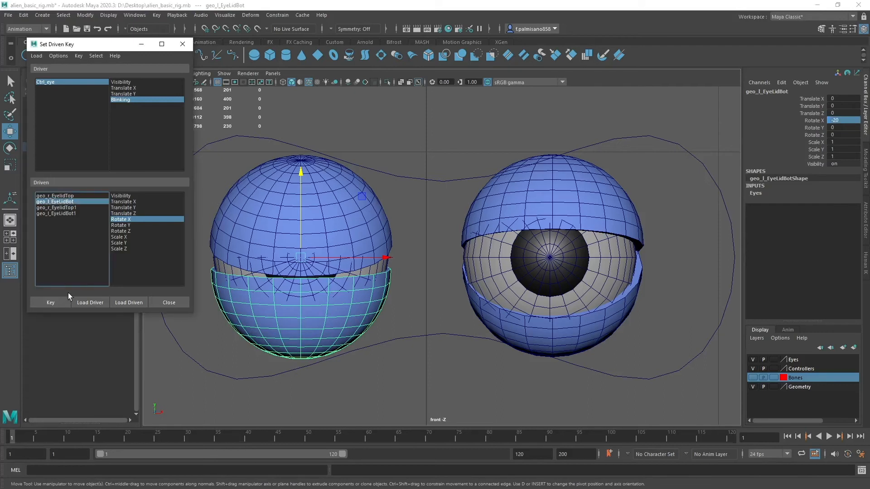
click(50, 304)
- Set geo_r_EyelidTop1's Rotate X to 35 and set a driven key for it at Blinking 1
click(64, 208)
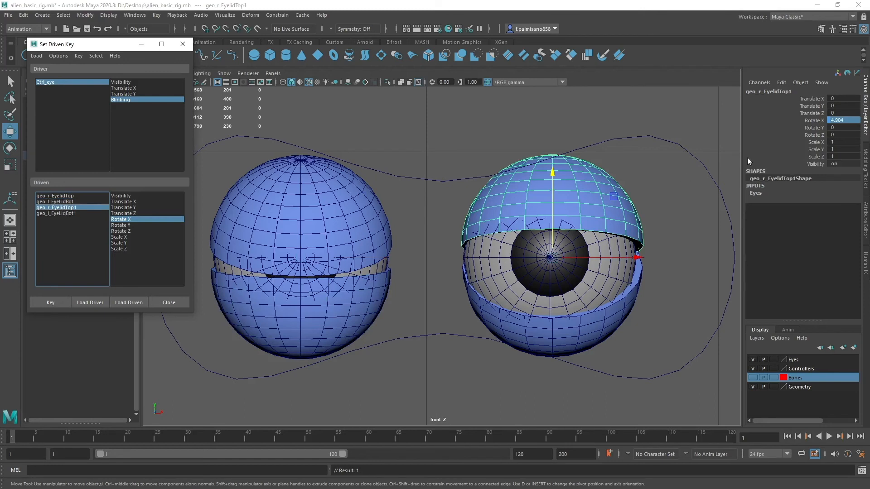
double_click(846, 121)
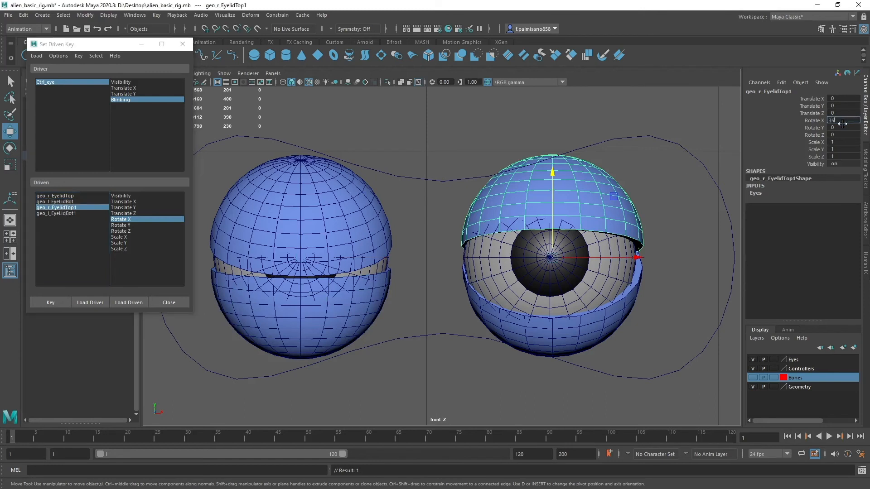
text(35)
key(Return)
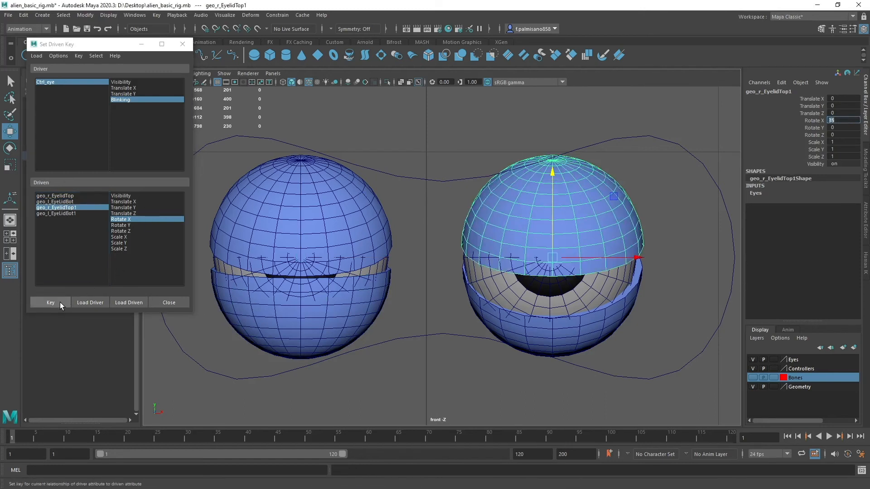
click(60, 303)
- Set geo_l_EyeLidBot1's Rotate X to -20 and set a driven key for it at Blinking 1
click(67, 213)
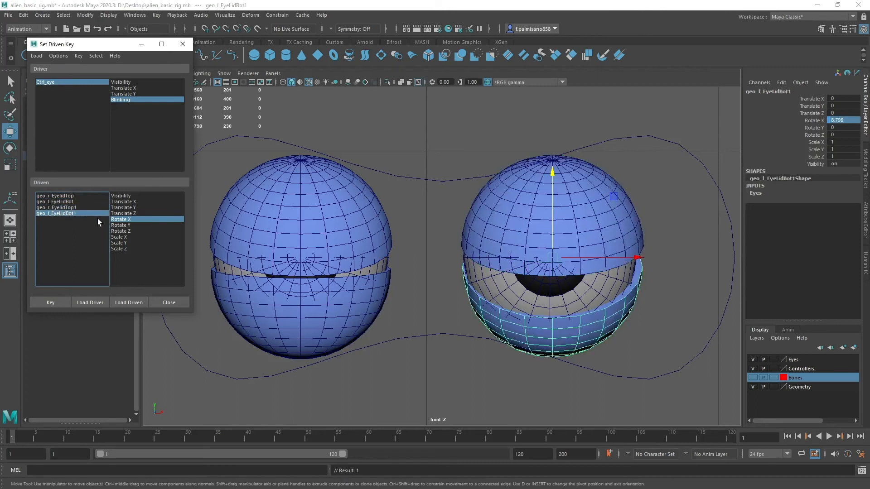
double_click(830, 120)
click(831, 121)
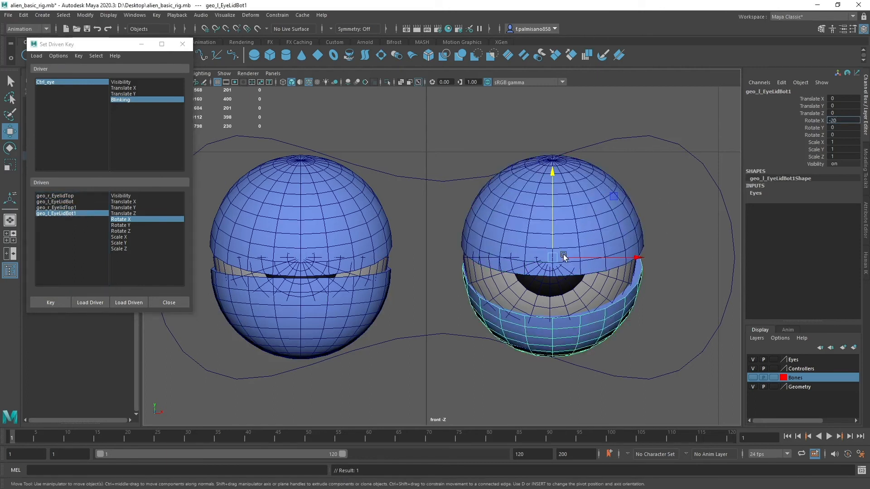
text(-20)
key(Return)
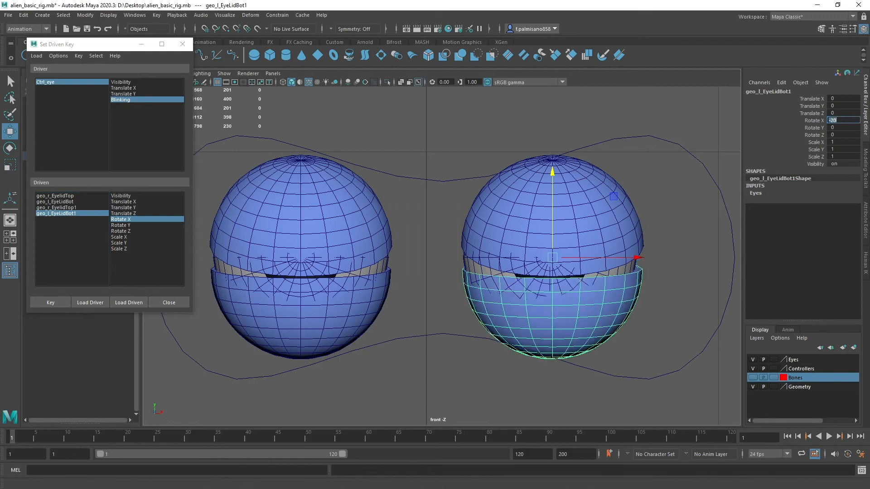
click(55, 303)
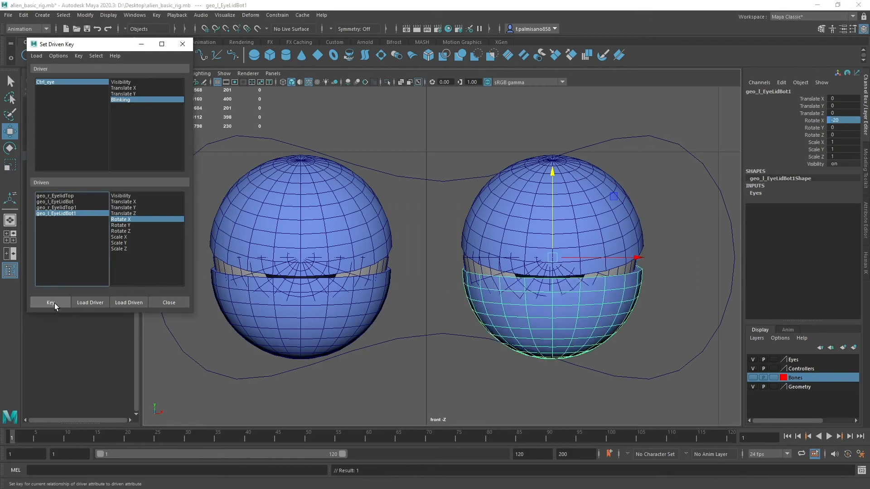
- Scrub Ctrl_eye's Blinking down to 0 to test the eyelid motion
drag(419, 296, 437, 373)
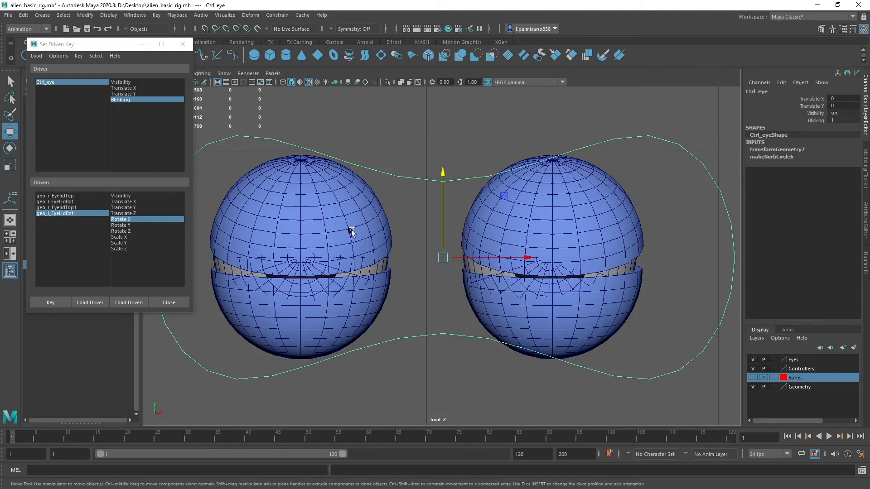
click(816, 121)
middle_drag(816, 120, 467, 122)
- Return to the perspective view and close the Set Driven Key window
key(space)
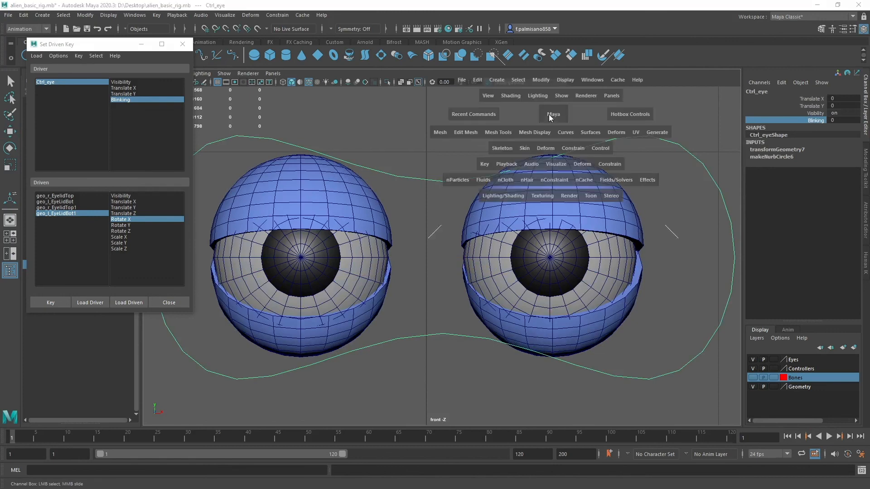
drag(549, 116, 544, 90)
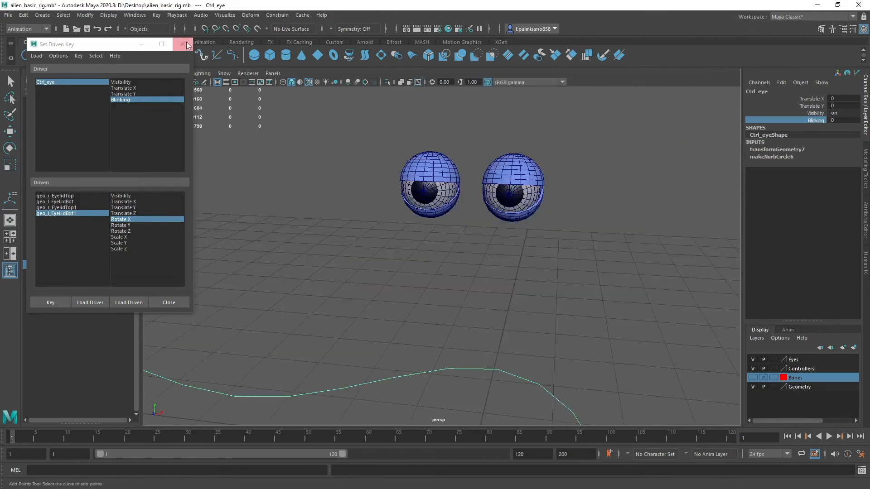
click(183, 44)
alt+drag(324, 235, 422, 299)
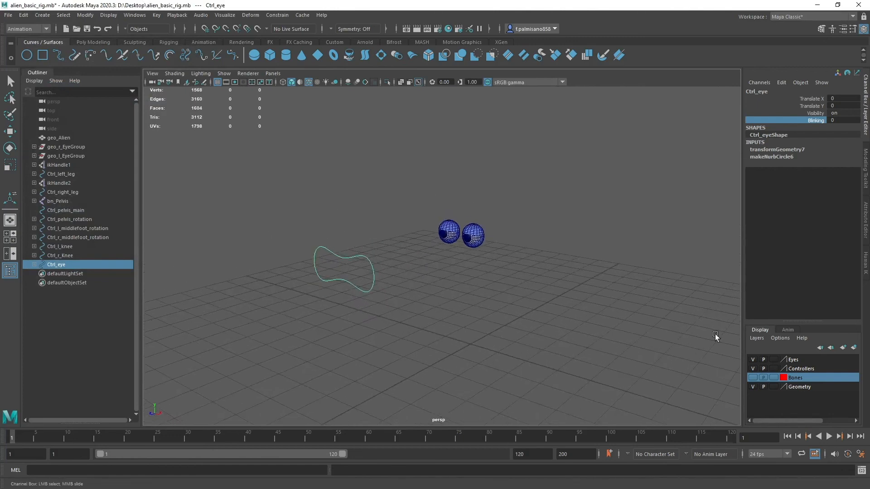
- Make the alien's Geometry layer and the Controllers layer visible, keeping the Bones layer hidden
click(753, 379)
click(753, 379)
alt+drag(573, 325, 572, 306)
scroll(436, 262, up, 3)
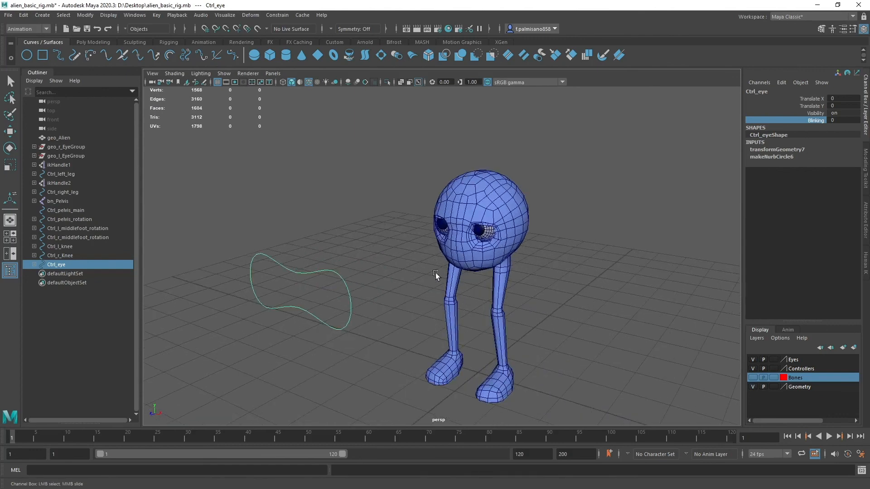
click(753, 369)
alt+drag(634, 344, 515, 351)
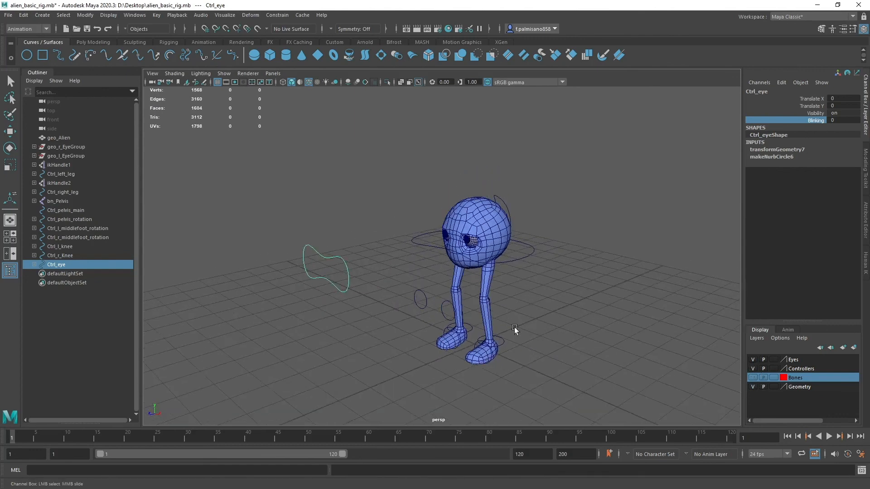
- Add the Ctrl_eye curve to the Controllers display layer and clear the selection
drag(266, 210, 353, 290)
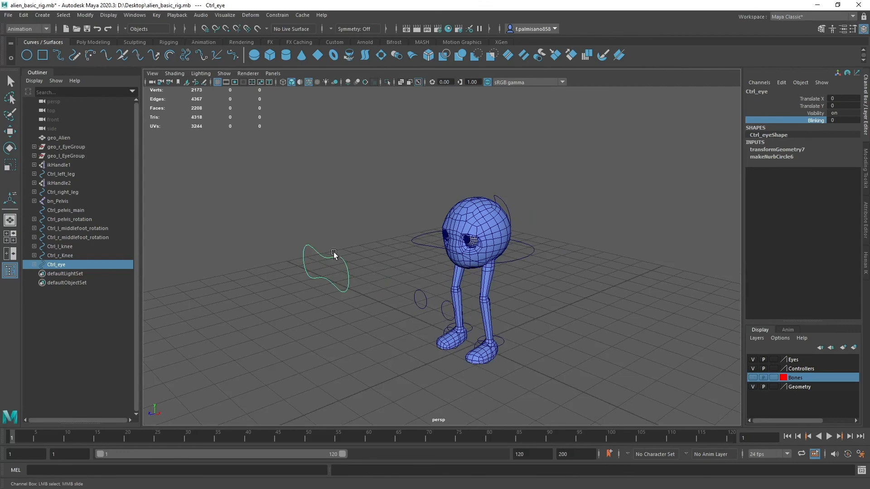
right_click(800, 369)
click(795, 389)
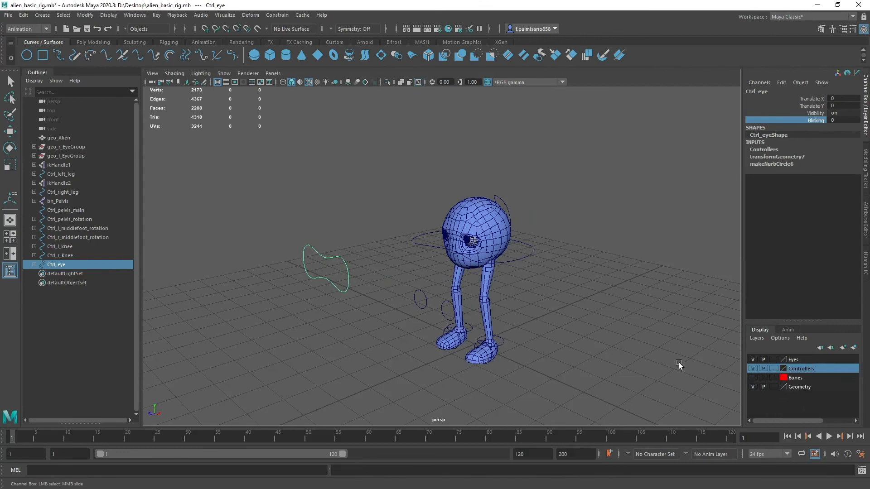
click(678, 363)
- Move Ctrl_eye sideways along X to test how the eyes follow it, and undo the move
key(w)
alt+drag(648, 349, 572, 317)
drag(333, 259, 366, 308)
drag(448, 301, 279, 278)
key(ctrl+z)
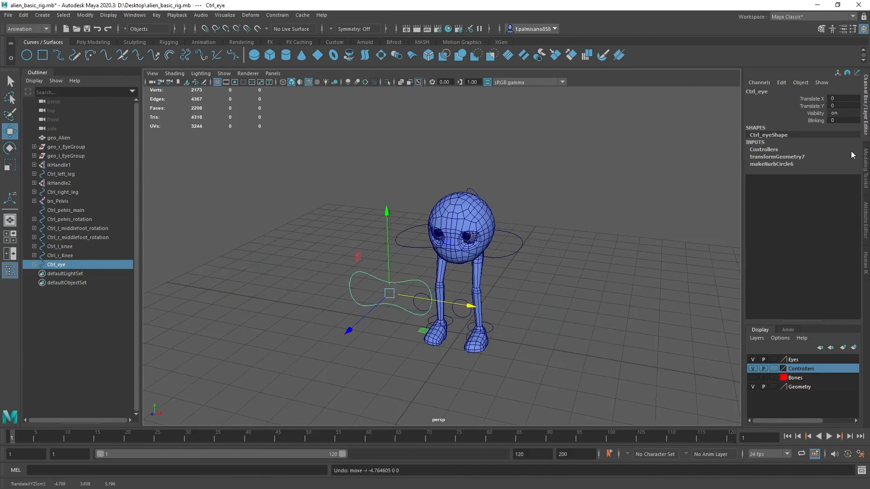
- Scrub Ctrl_eye's Blinking to check the blink on the full character, leaving it at 0
click(815, 121)
middle_drag(560, 167, 443, 166)
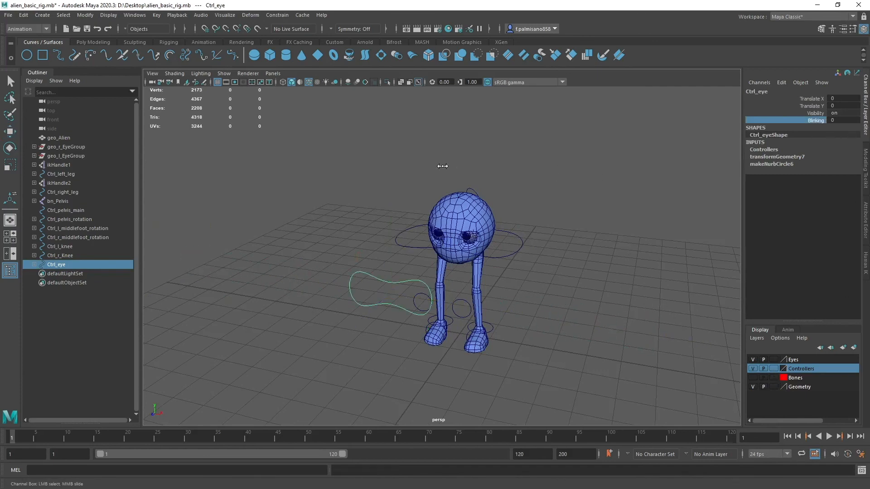
alt+drag(701, 359, 467, 274)
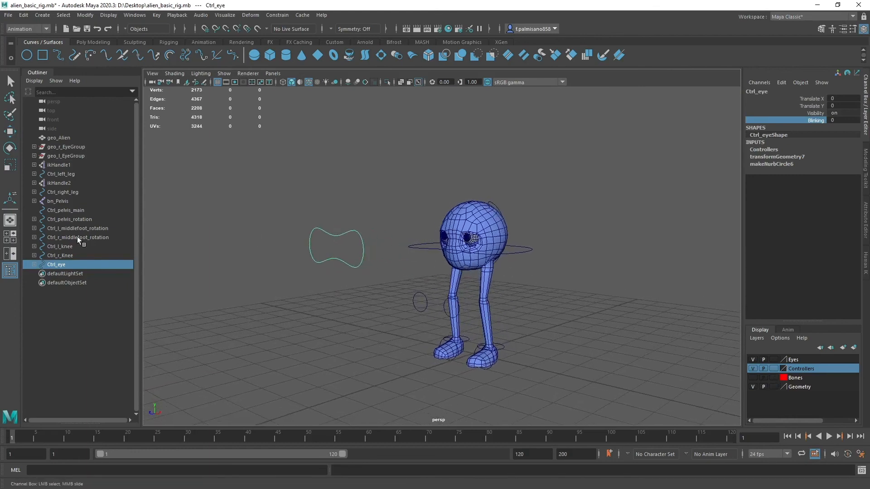